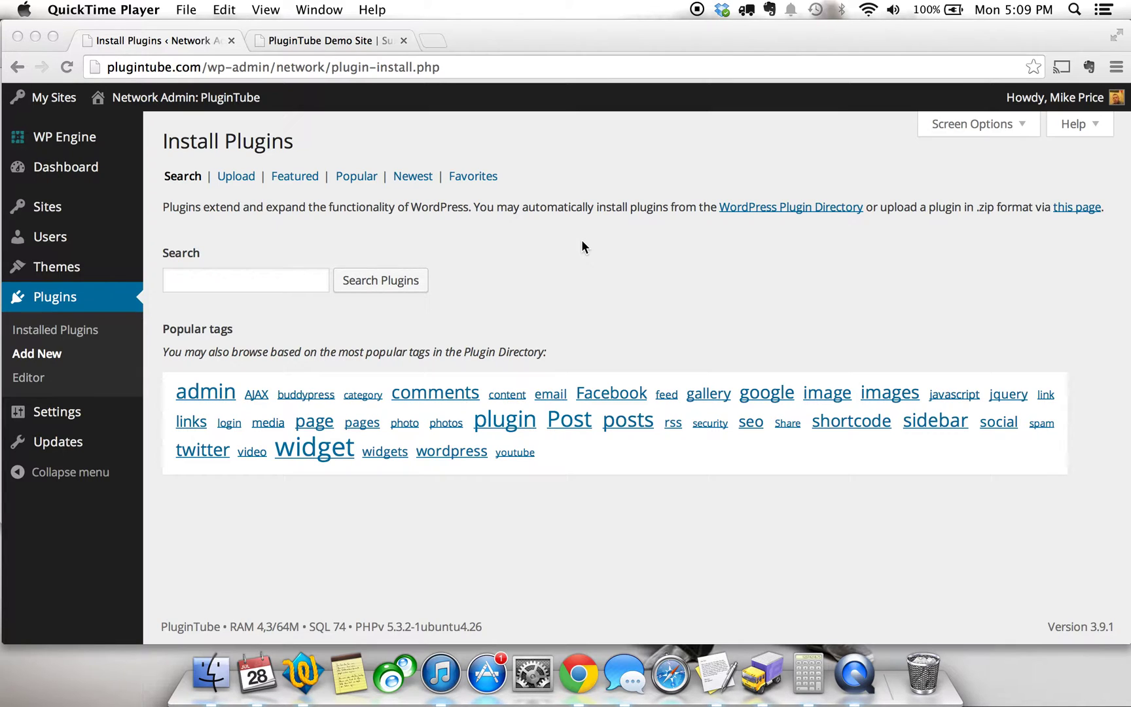
Search the plugin directory for 'content protecter' and find Content Protector in the results.
{"action": "left_click", "coordinate": [260, 280]}
{"action": "type", "text": "c"}
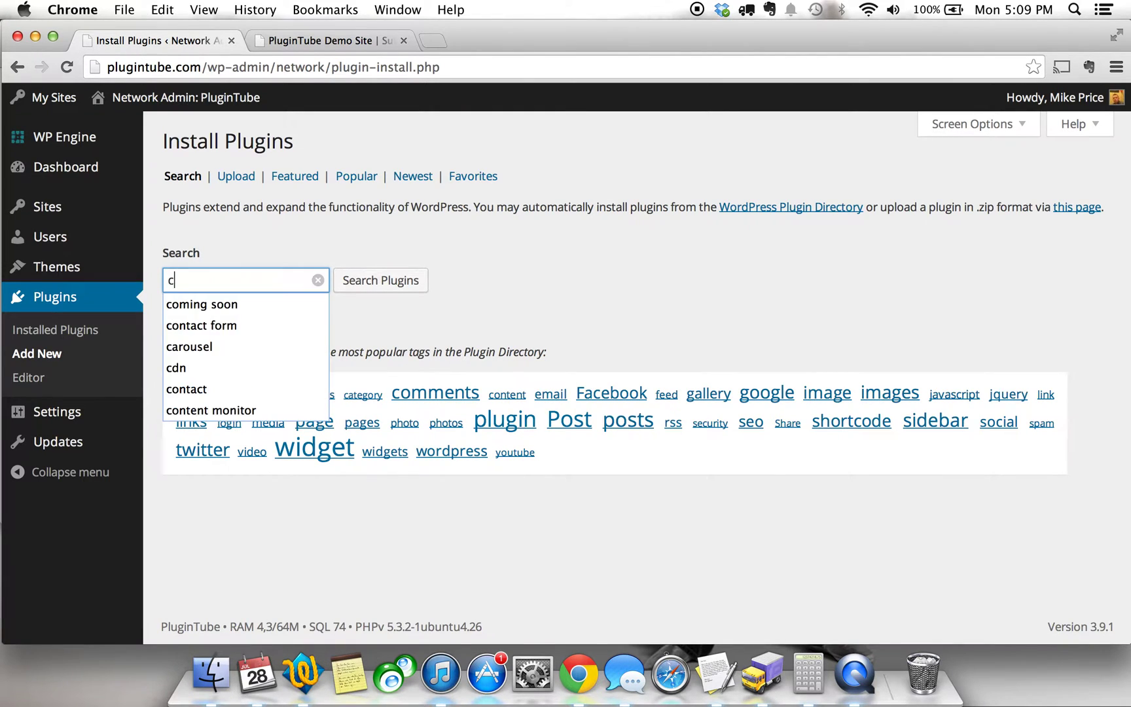
{"action": "type", "text": "ontent prot"}
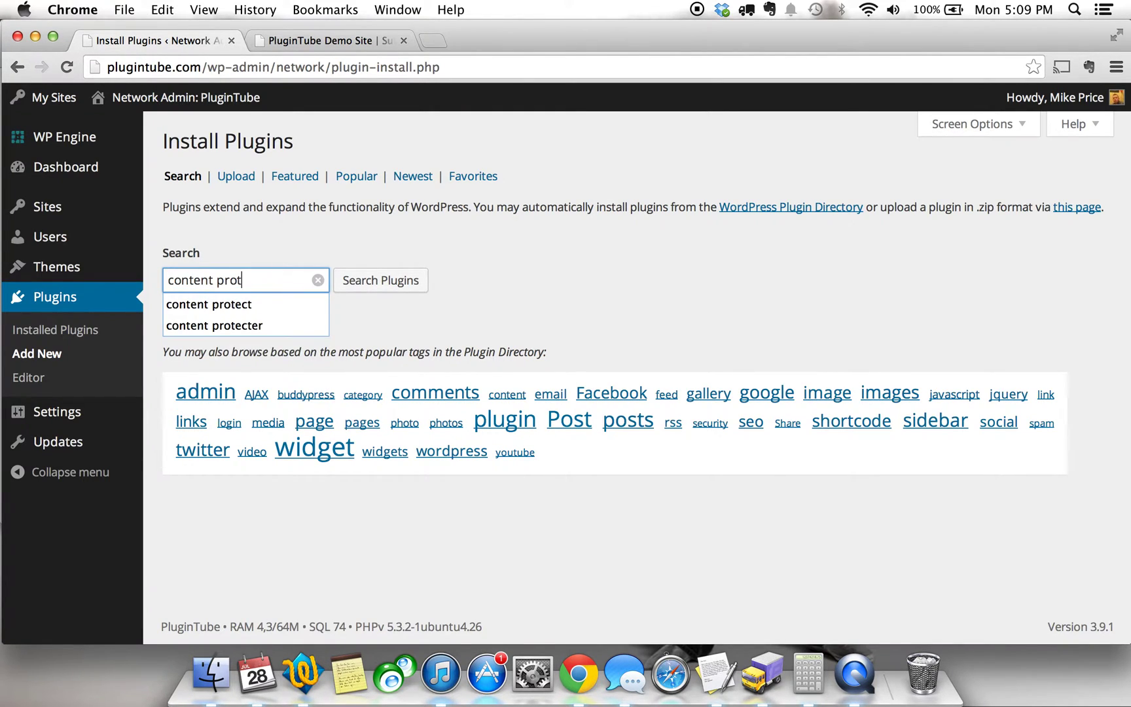
{"action": "type", "text": "ecter"}
{"action": "key", "text": "Return"}
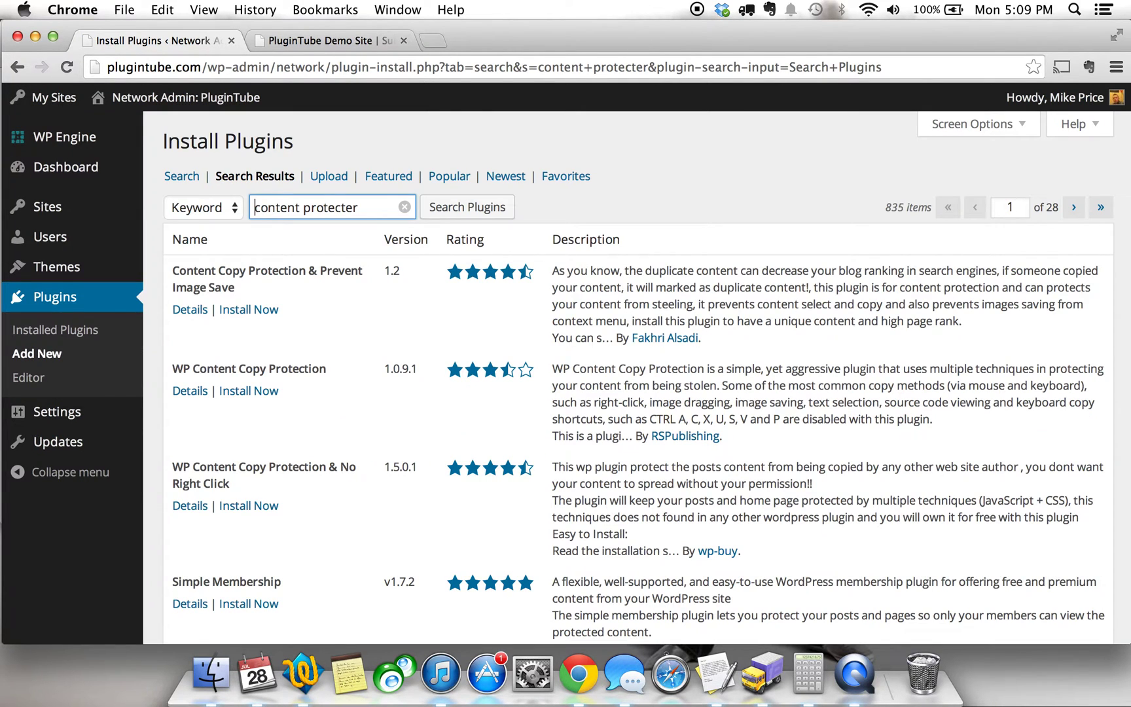
{"action": "scroll", "coordinate": [586, 433], "scroll_direction": "down", "scroll_amount": 2}
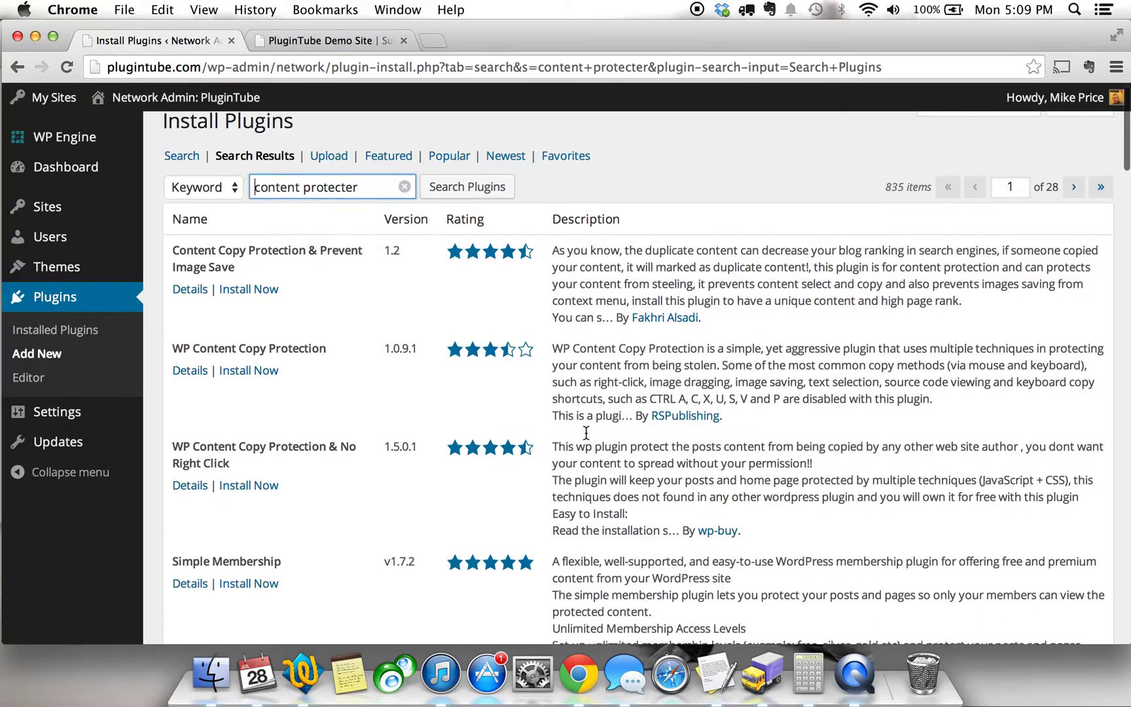
{"action": "scroll", "coordinate": [587, 433], "scroll_direction": "down", "scroll_amount": 15}
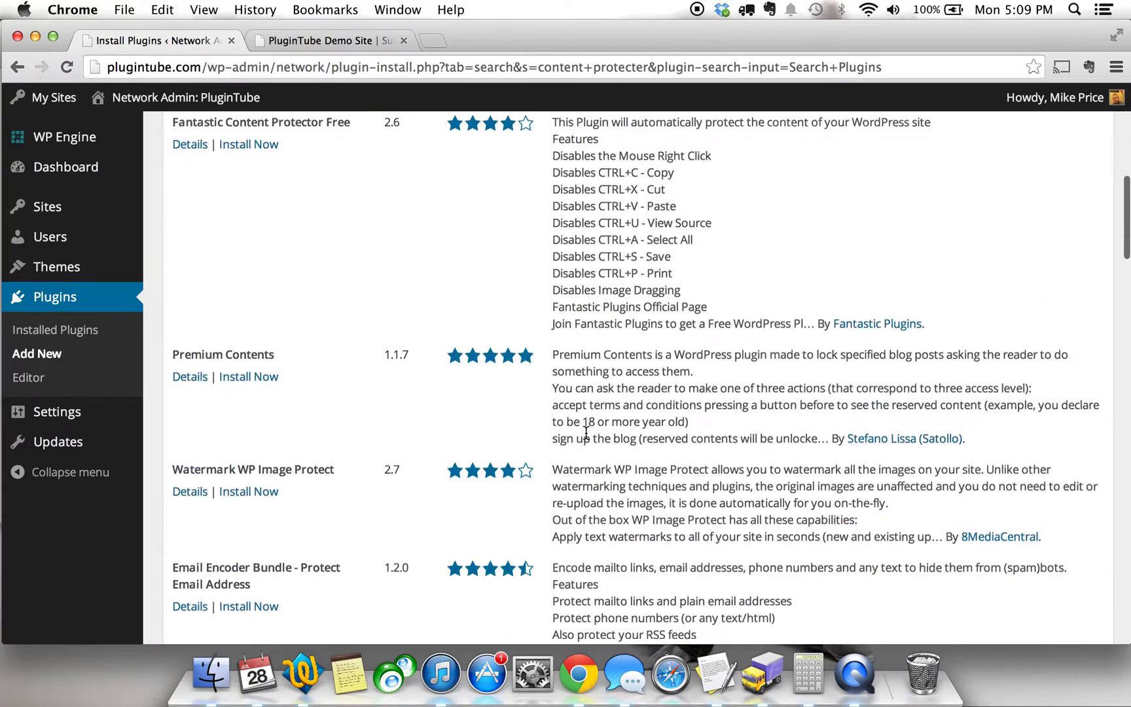
{"action": "scroll", "coordinate": [587, 433], "scroll_direction": "down", "scroll_amount": 15}
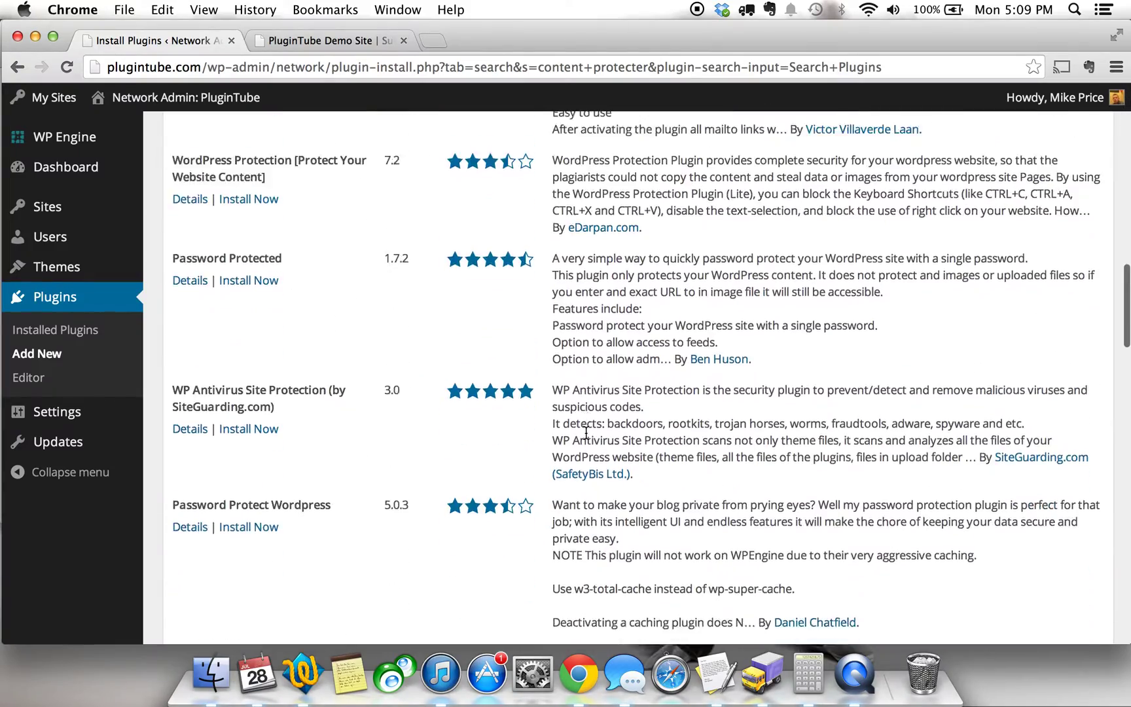
{"action": "scroll", "coordinate": [586, 433], "scroll_direction": "down", "scroll_amount": 8}
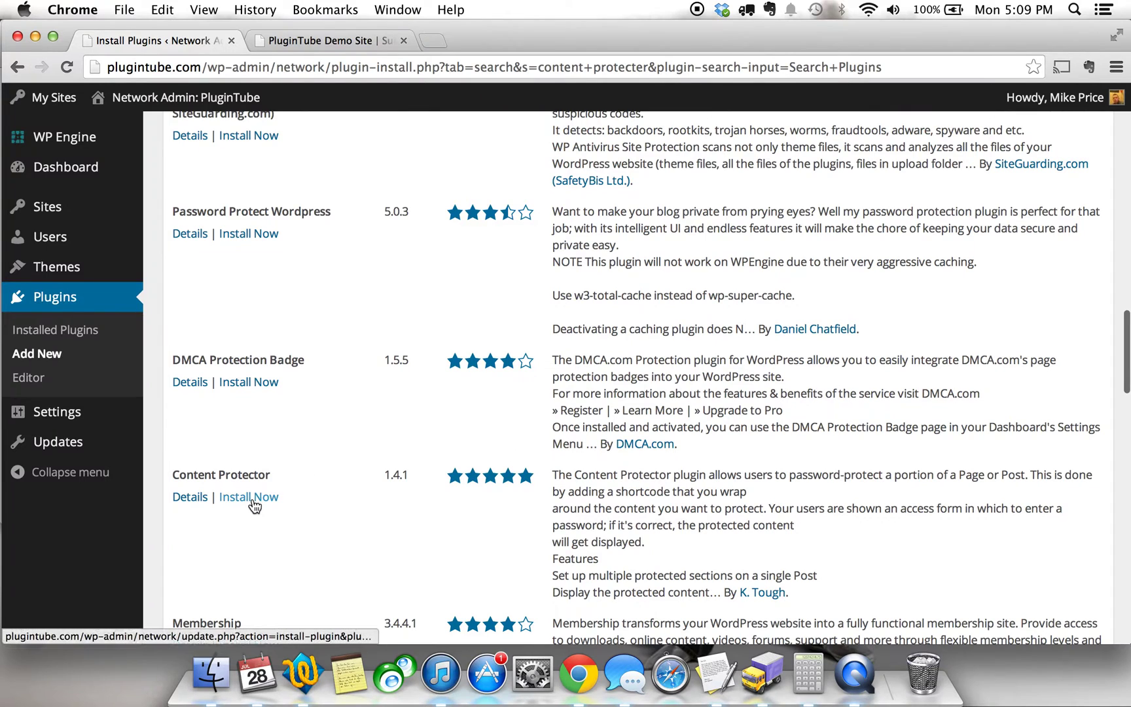
Install Content Protector 1.4.1, skipping the restore point, and network-activate it.
{"action": "left_click", "coordinate": [254, 503]}
{"action": "left_click", "coordinate": [698, 252]}
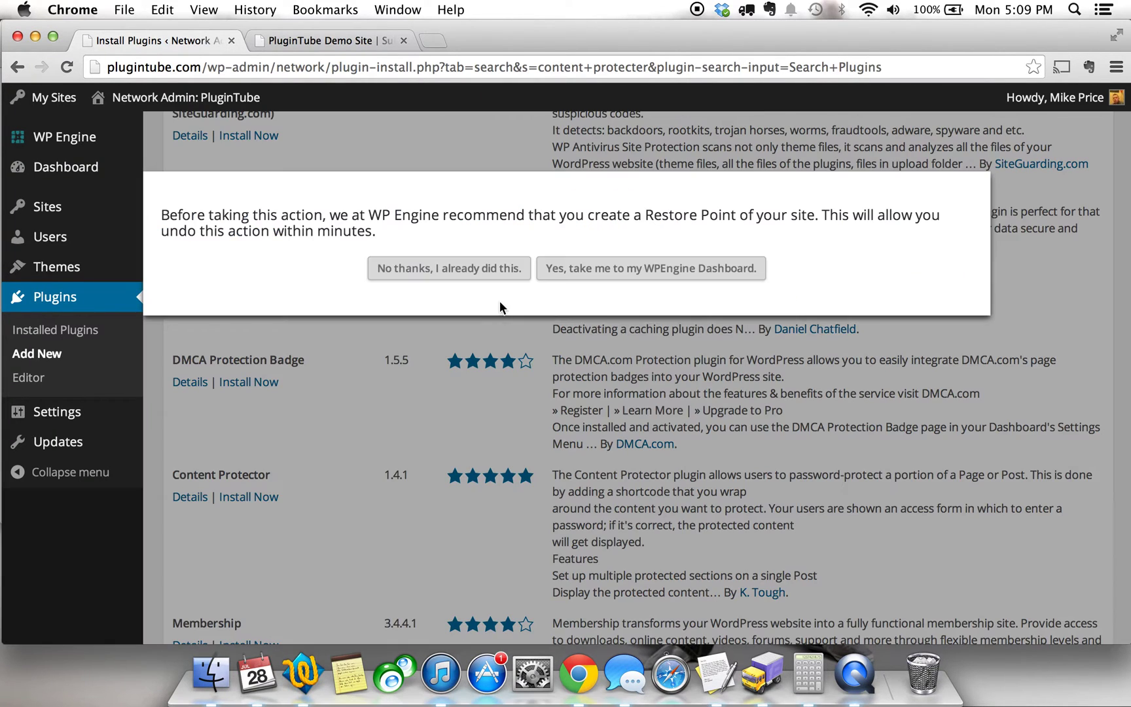
{"action": "left_click", "coordinate": [500, 268]}
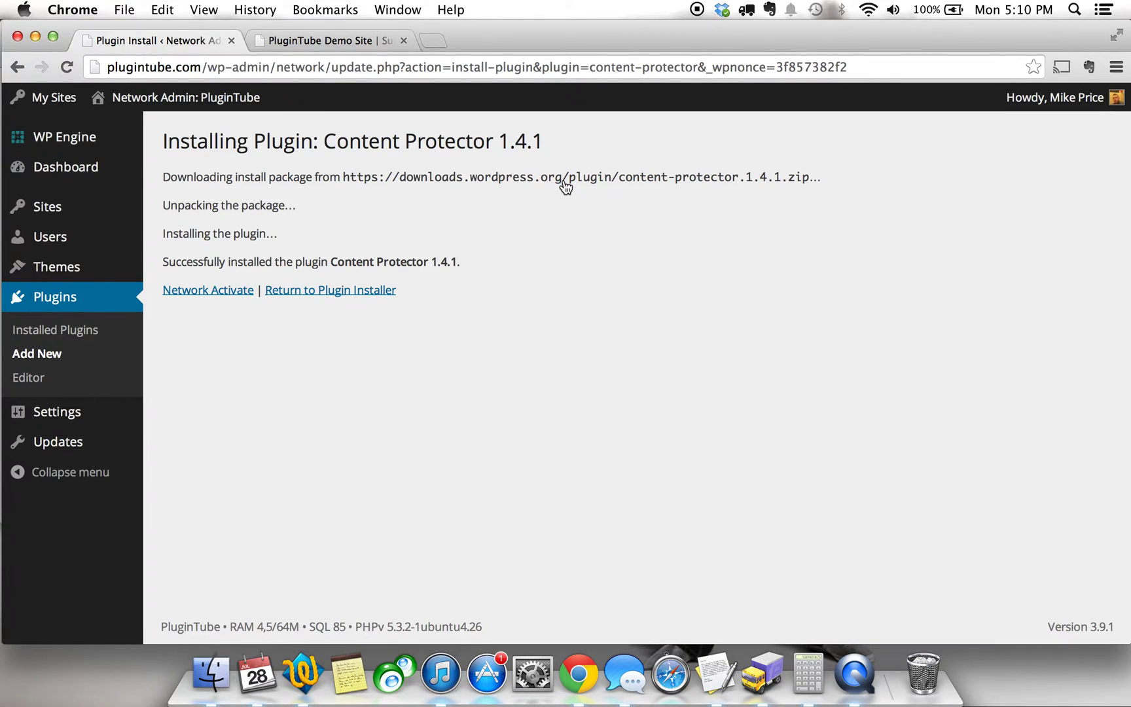
{"action": "left_click", "coordinate": [216, 297]}
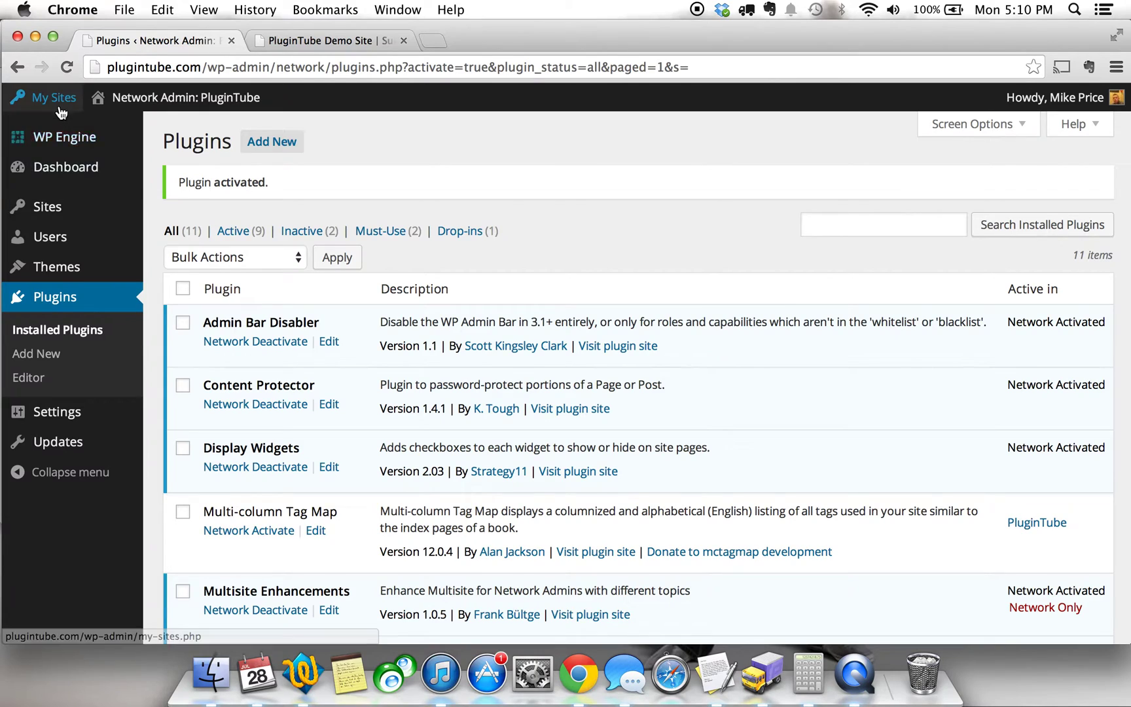
Go to the PluginTube Demo Site dashboard through My Sites.
{"action": "mouse_move", "coordinate": [61, 113]}
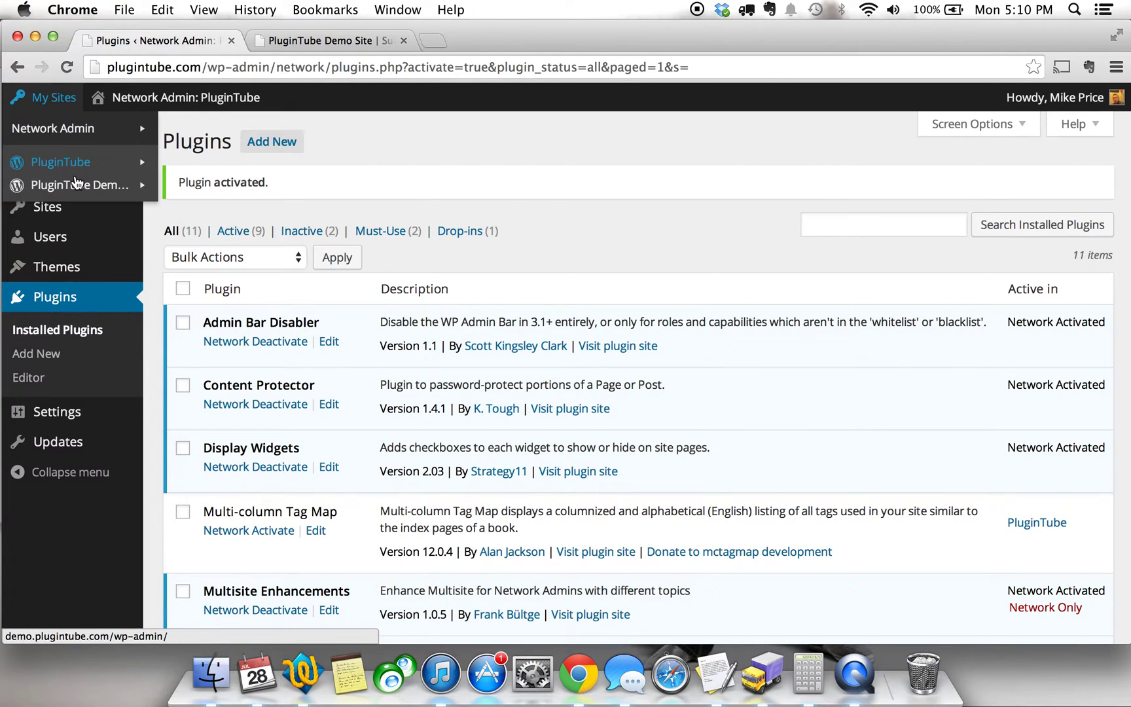
{"action": "mouse_move", "coordinate": [76, 184]}
{"action": "left_click", "coordinate": [195, 190]}
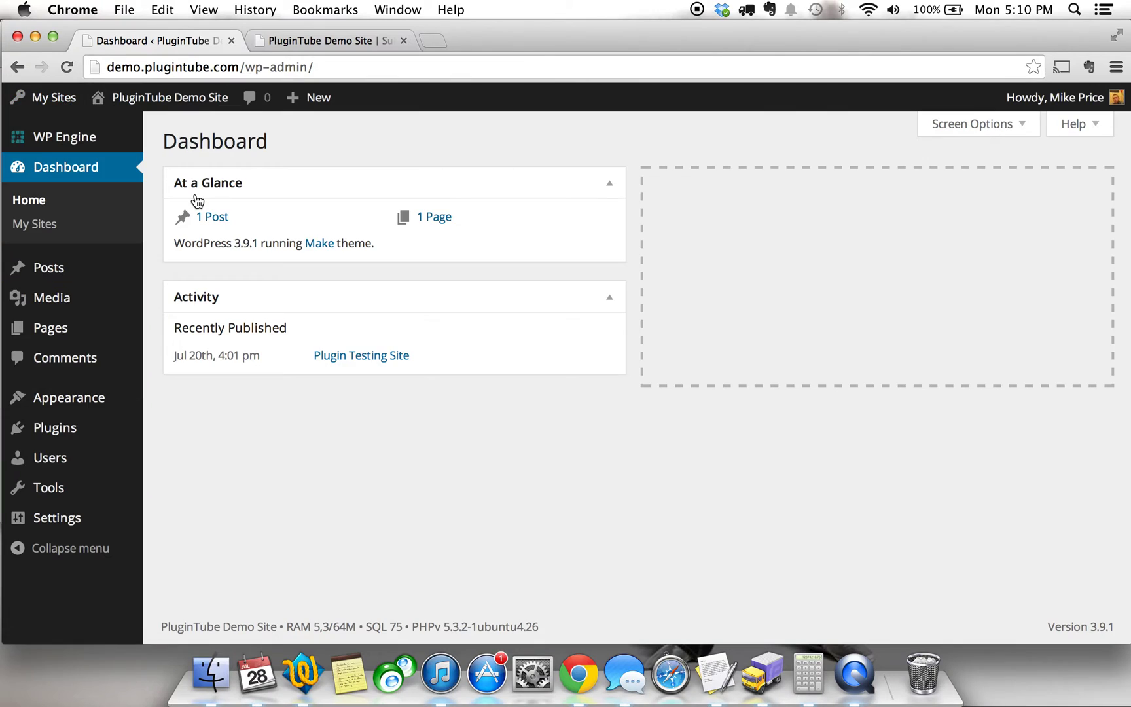
Open Content Protector's General Settings, showing Standard DES encryption and a 3600-second cookie duration.
{"action": "left_click", "coordinate": [68, 437]}
{"action": "mouse_move", "coordinate": [43, 521]}
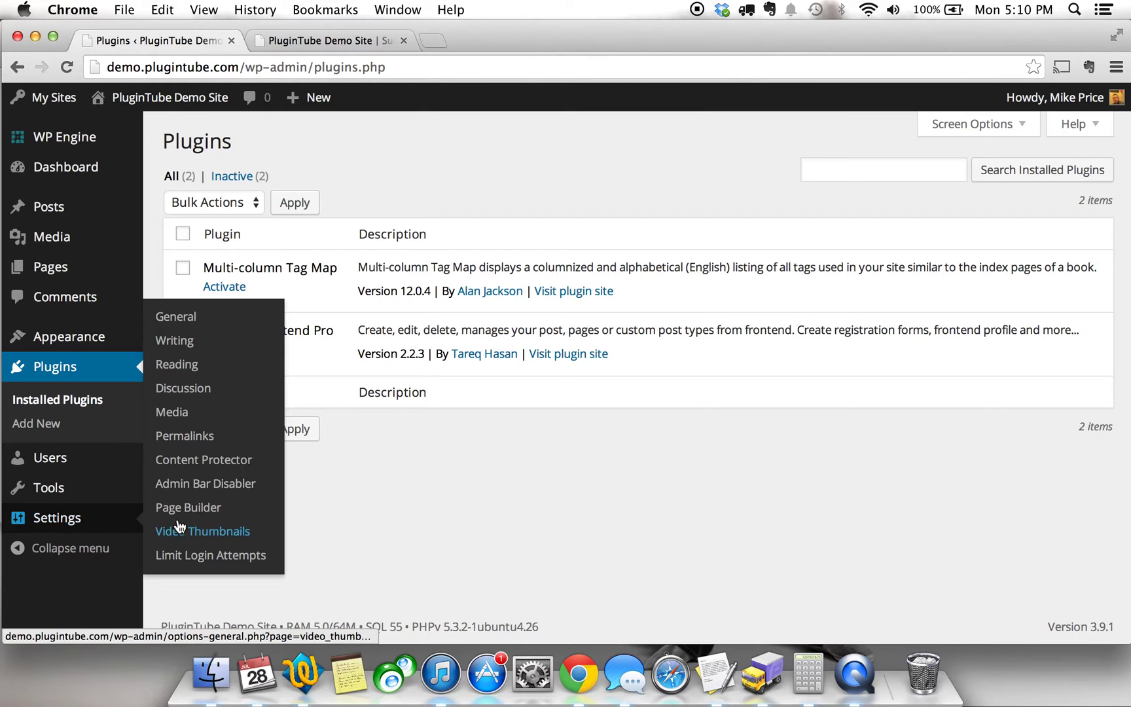
{"action": "left_click", "coordinate": [202, 460]}
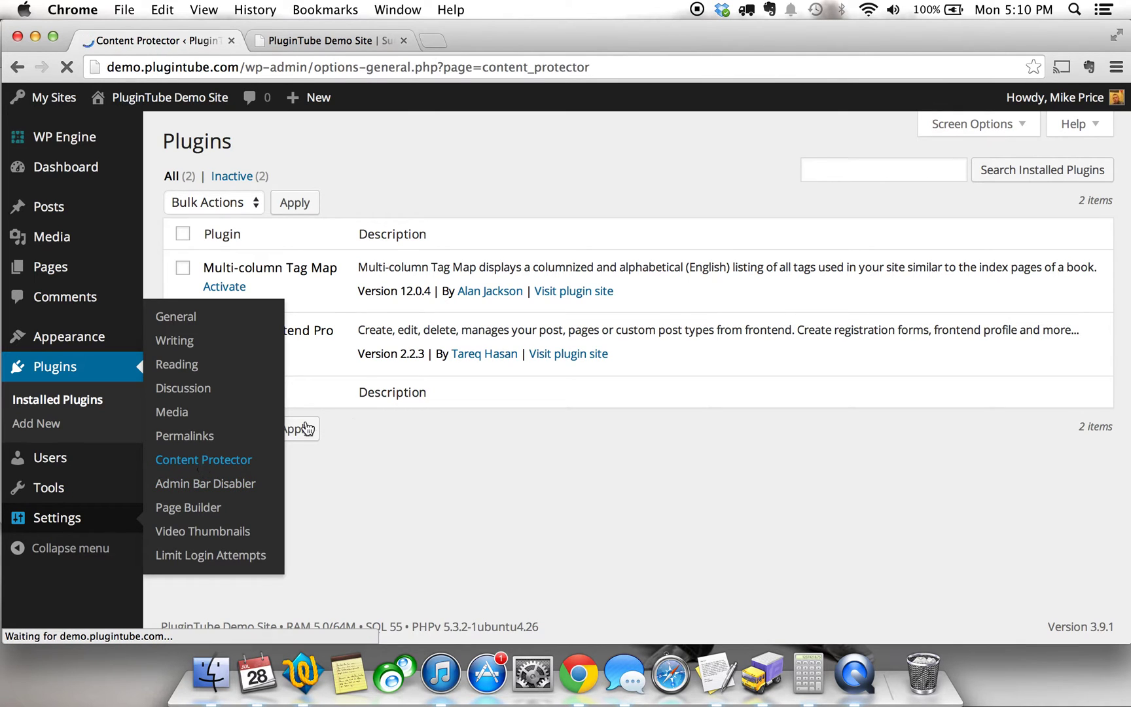
{"action": "scroll", "coordinate": [421, 417], "scroll_direction": "down", "scroll_amount": 3}
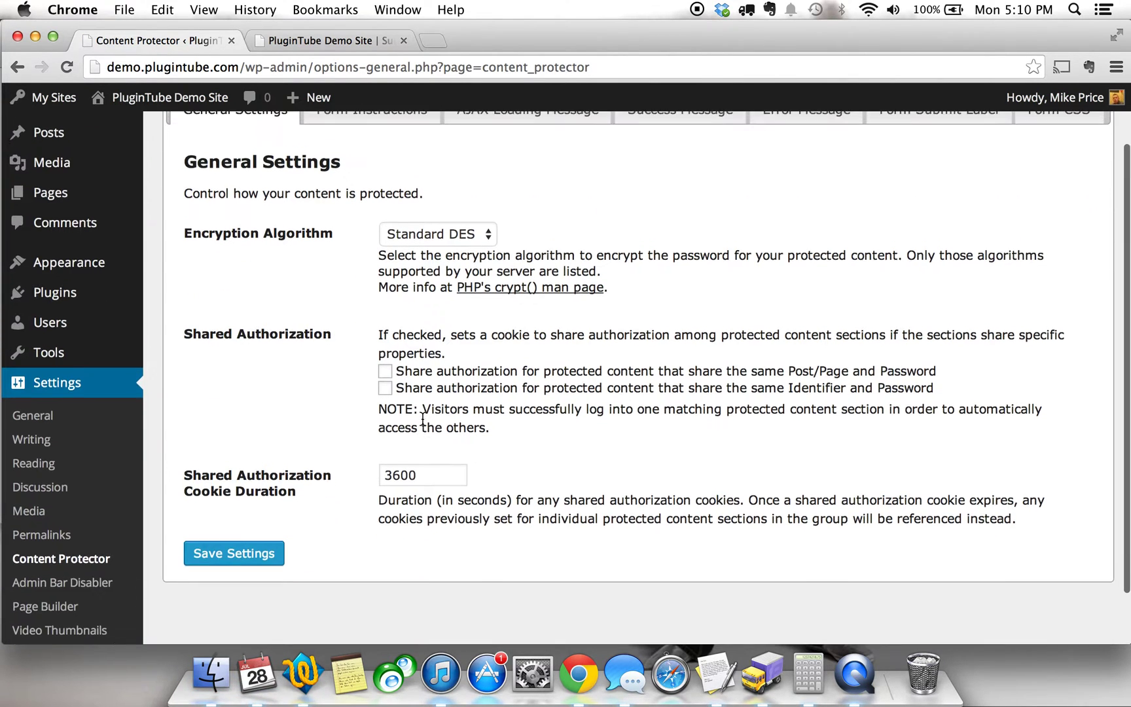
{"action": "scroll", "coordinate": [421, 417], "scroll_direction": "up", "scroll_amount": 3}
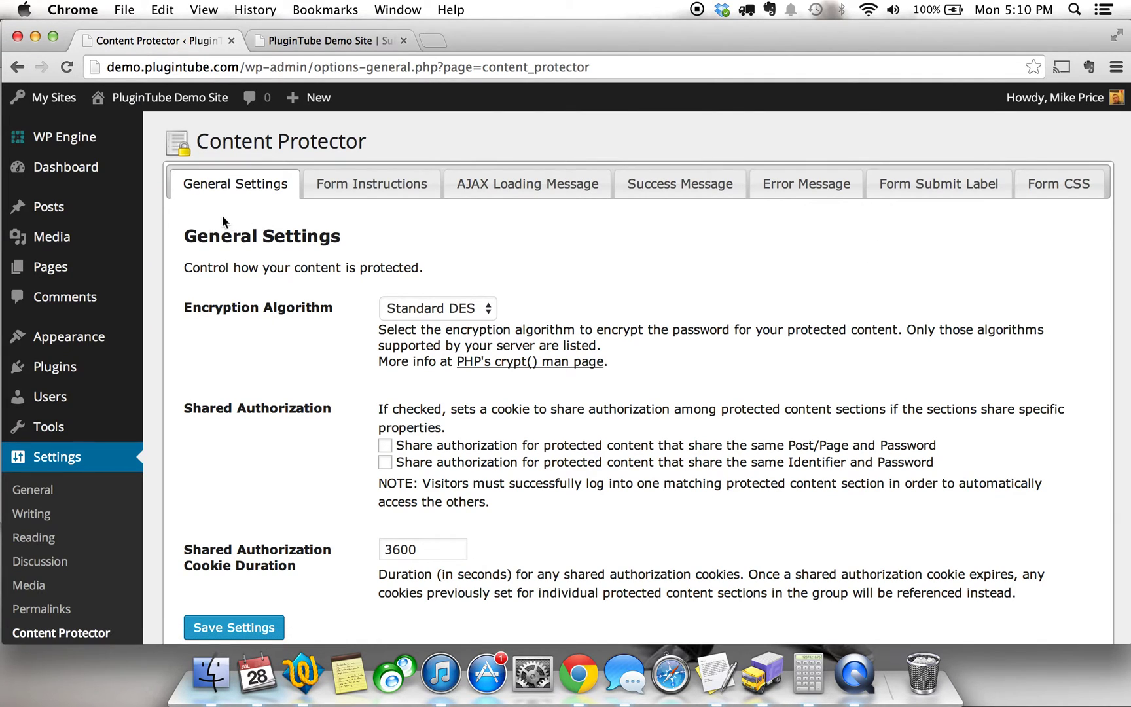
Publish a new post 'Test Content Protector' with the body 'hey this is test post'.
{"action": "mouse_move", "coordinate": [117, 216]}
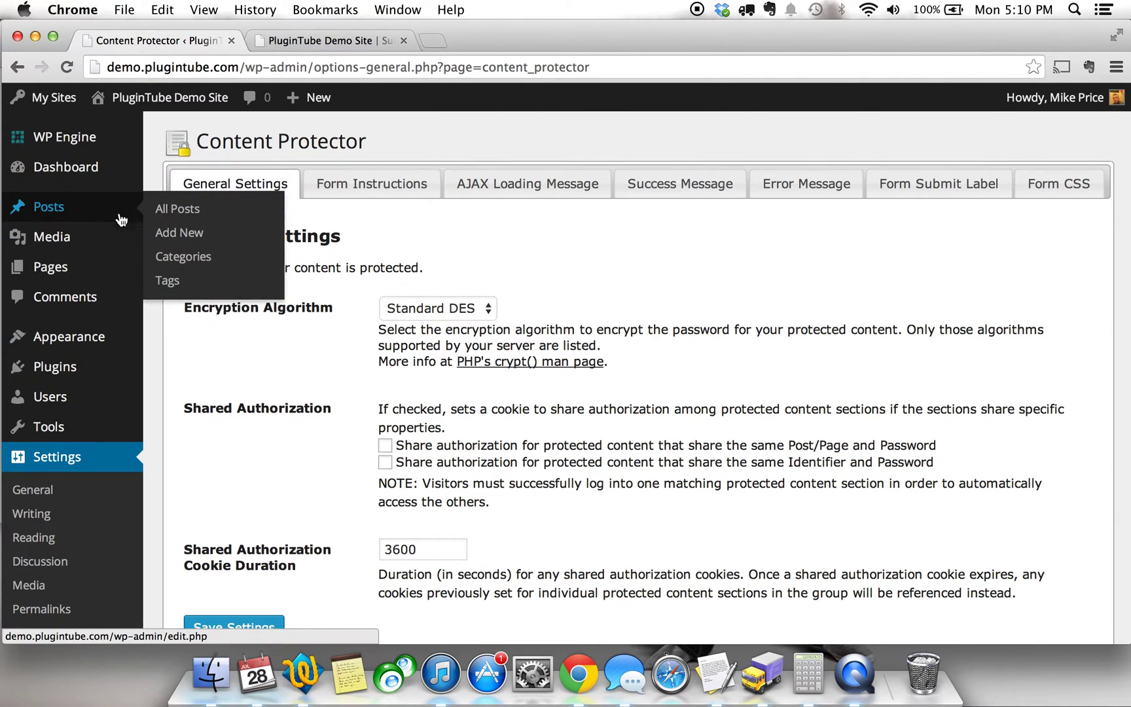
{"action": "left_click", "coordinate": [197, 237]}
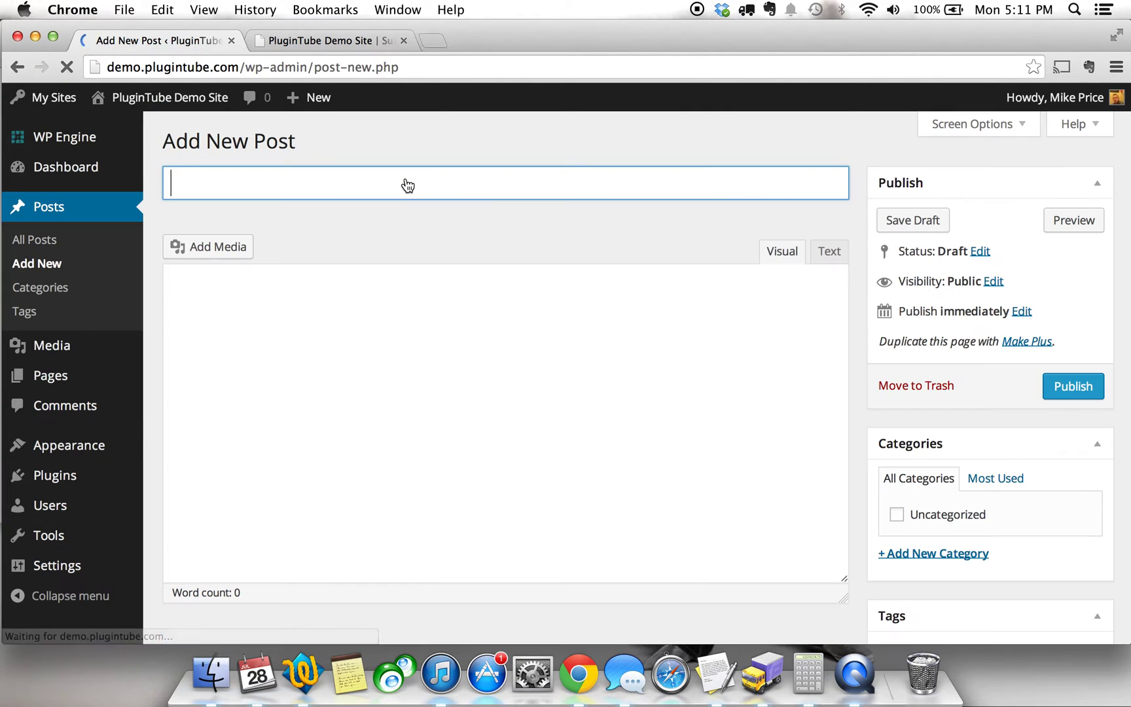
{"action": "type", "text": "Test"}
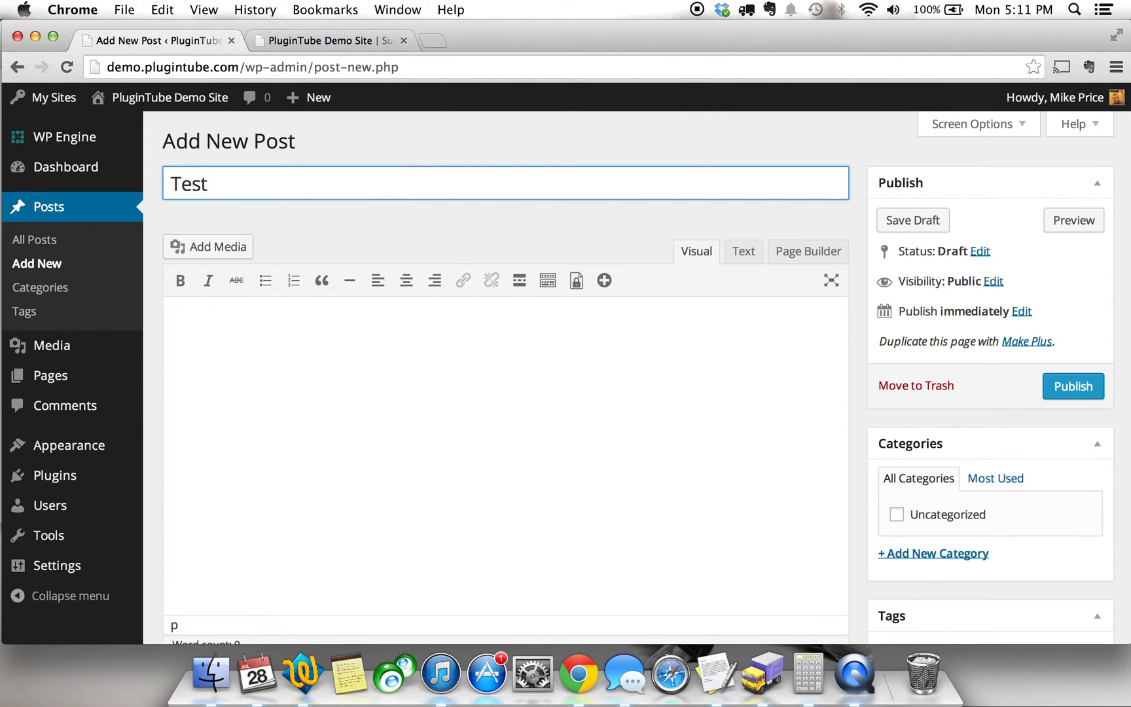
{"action": "type", "text": " Content Protector"}
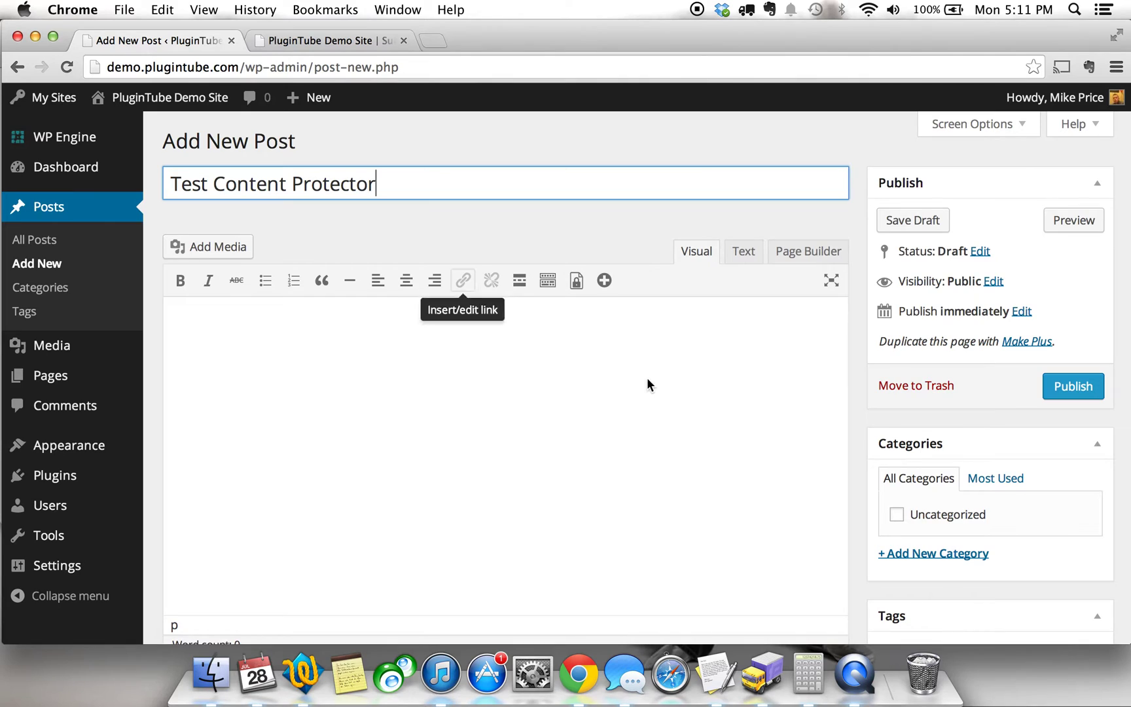
{"action": "left_click", "coordinate": [654, 388]}
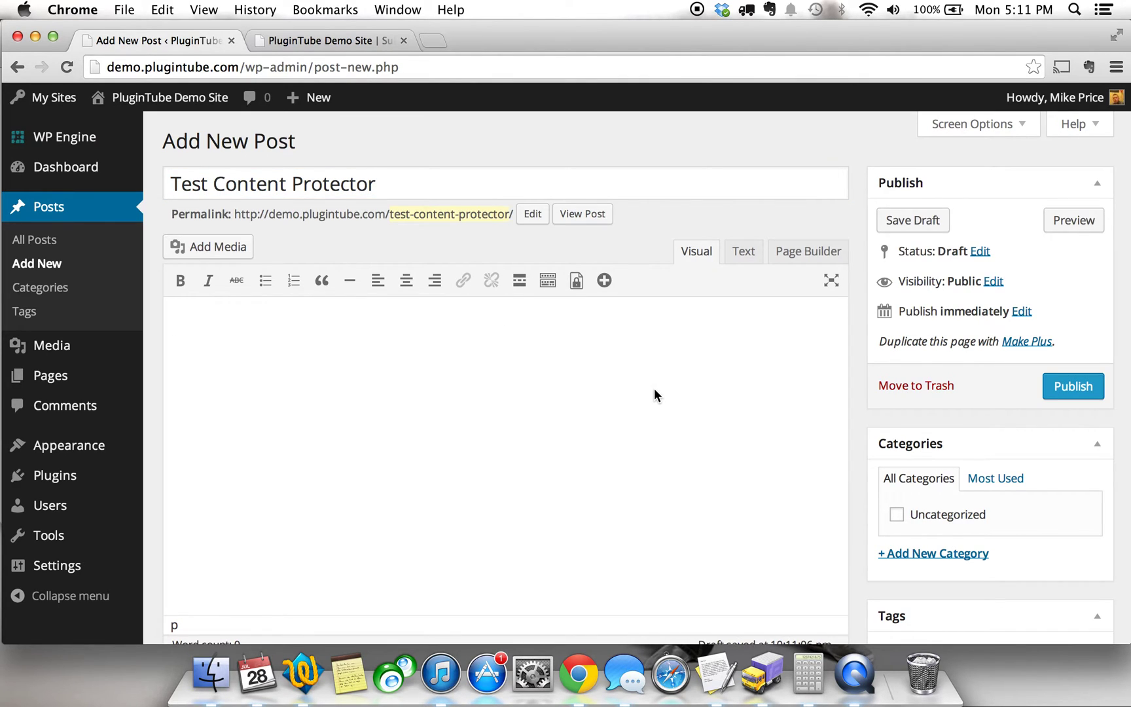
{"action": "type", "text": "hey this is  test post"}
{"action": "left_click", "coordinate": [1072, 385]}
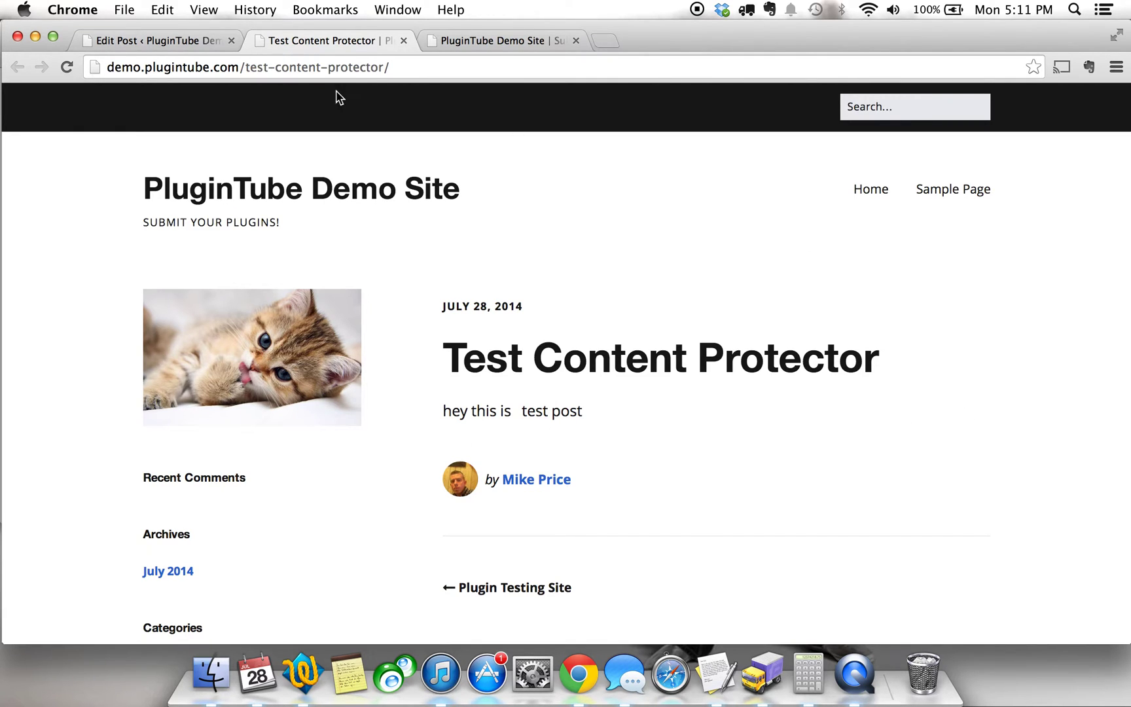
{"action": "left_click", "coordinate": [141, 41]}
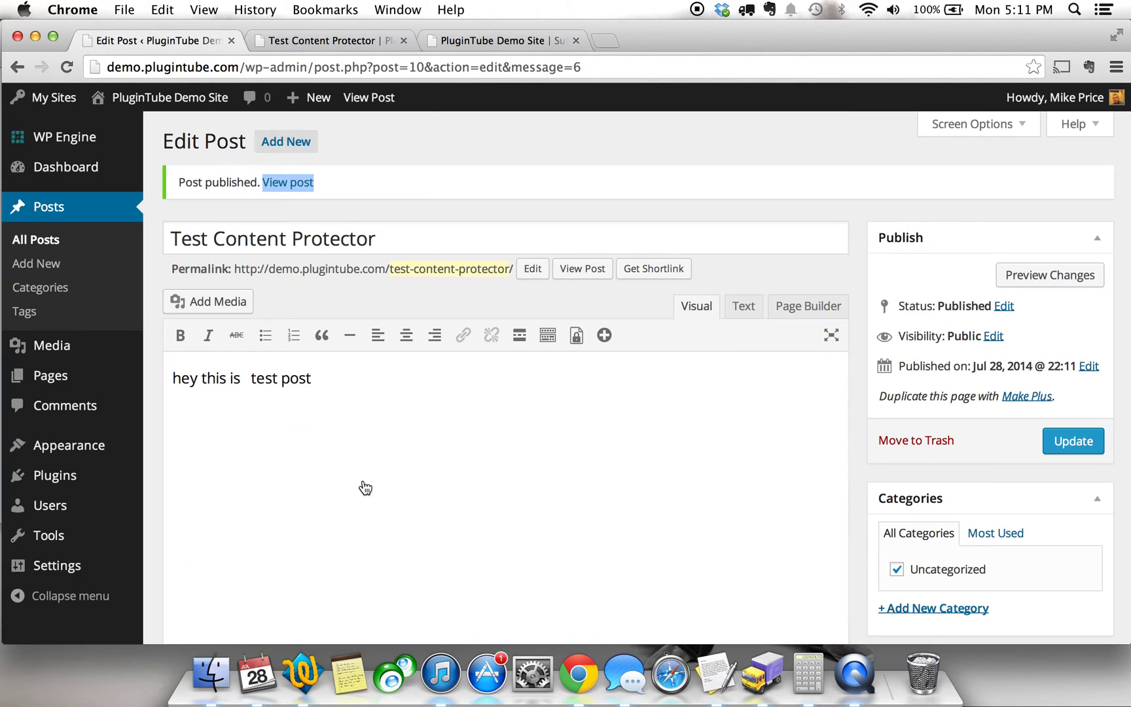
{"action": "left_click", "coordinate": [397, 424]}
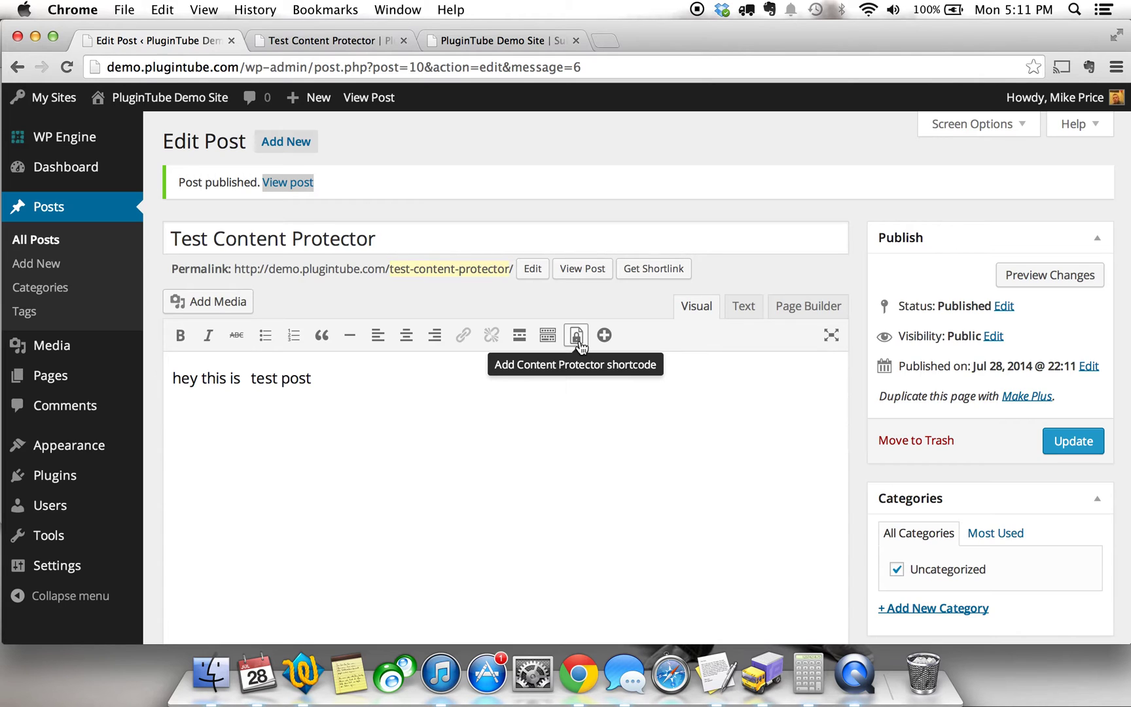
{"action": "left_click", "coordinate": [579, 342]}
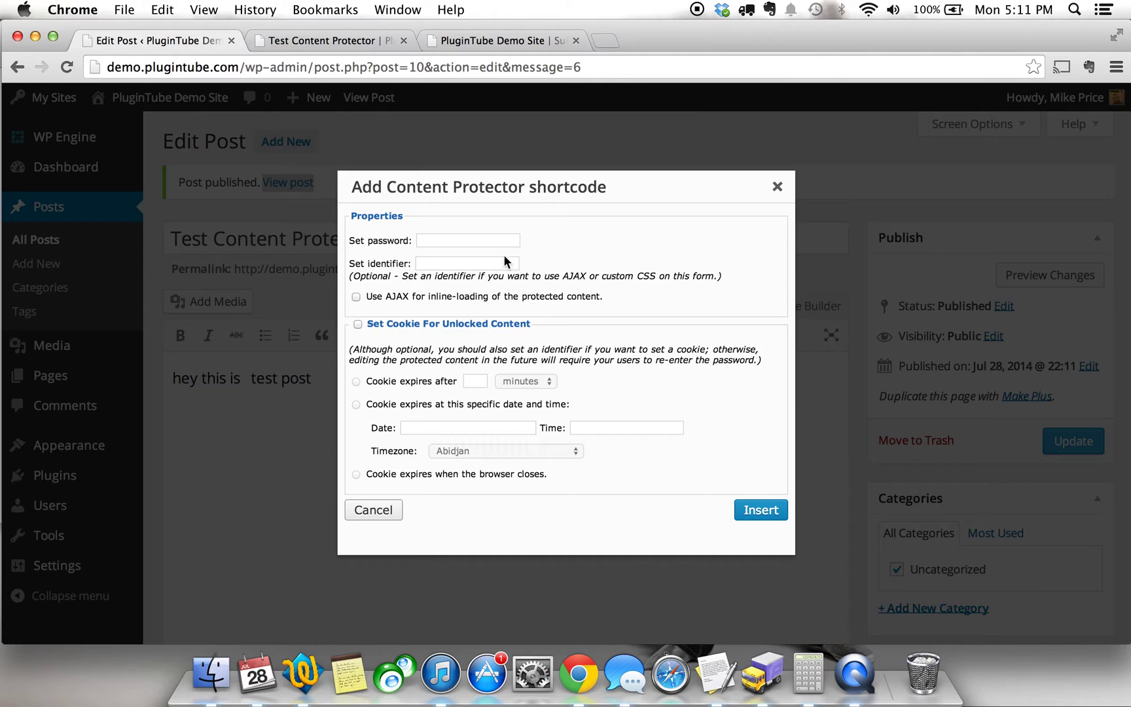
{"action": "left_click", "coordinate": [488, 241]}
{"action": "type", "text": "testing"}
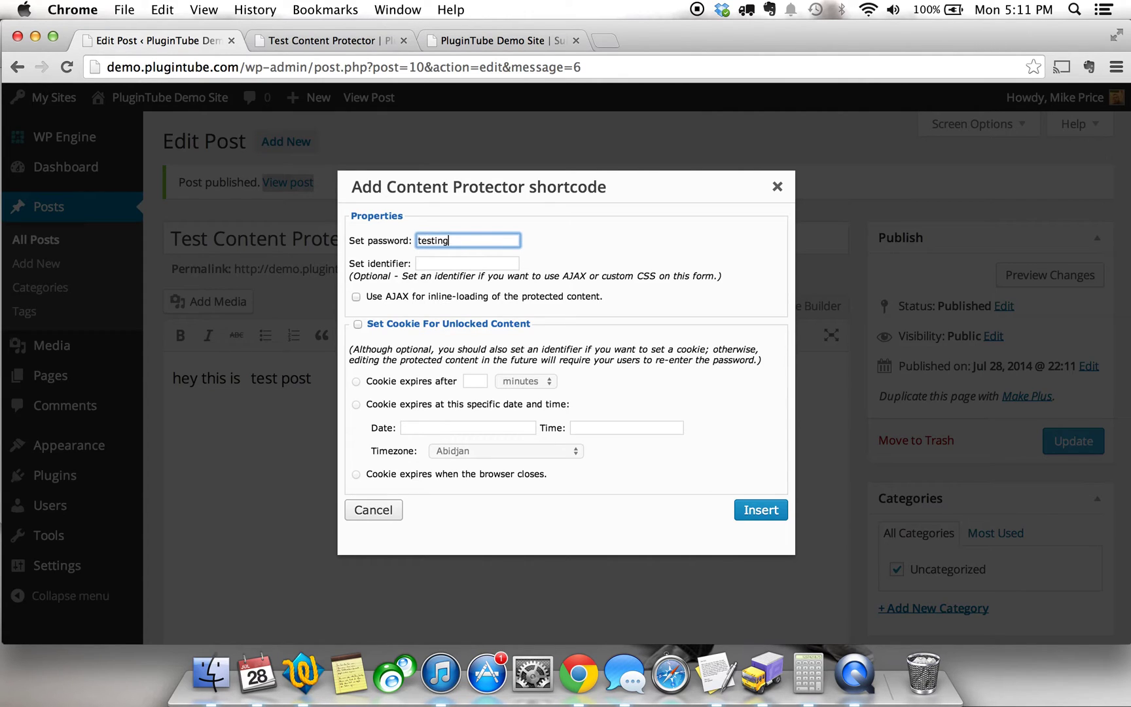
{"action": "key", "text": "Tab"}
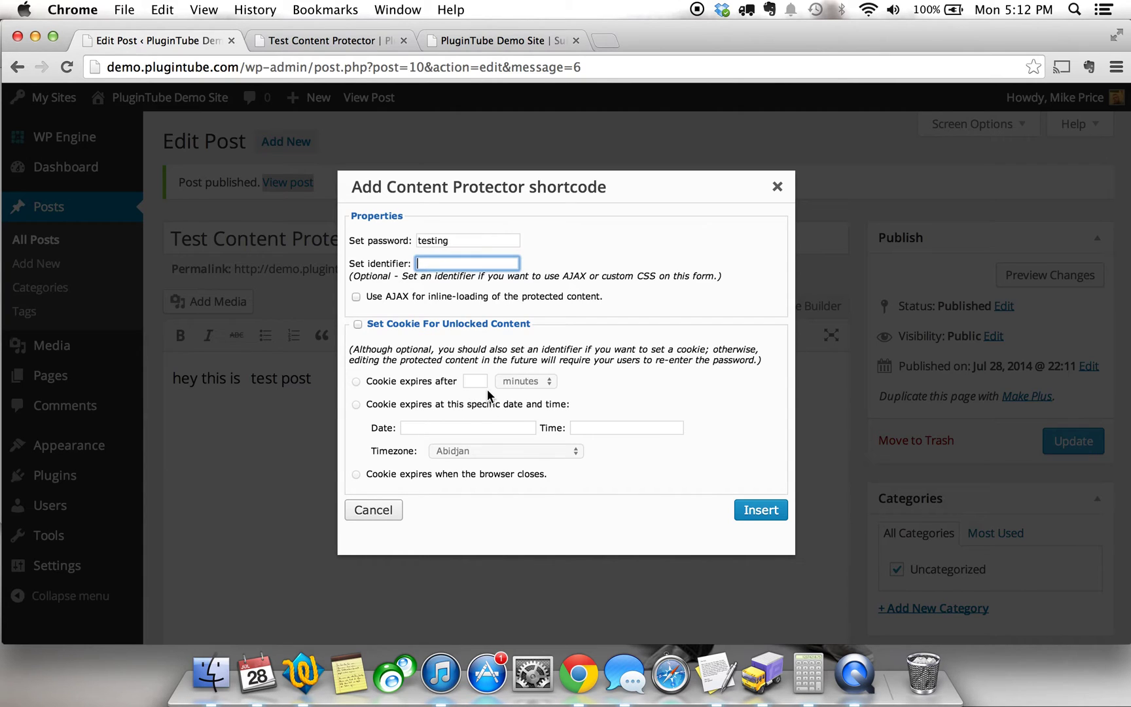
{"action": "left_click", "coordinate": [758, 517]}
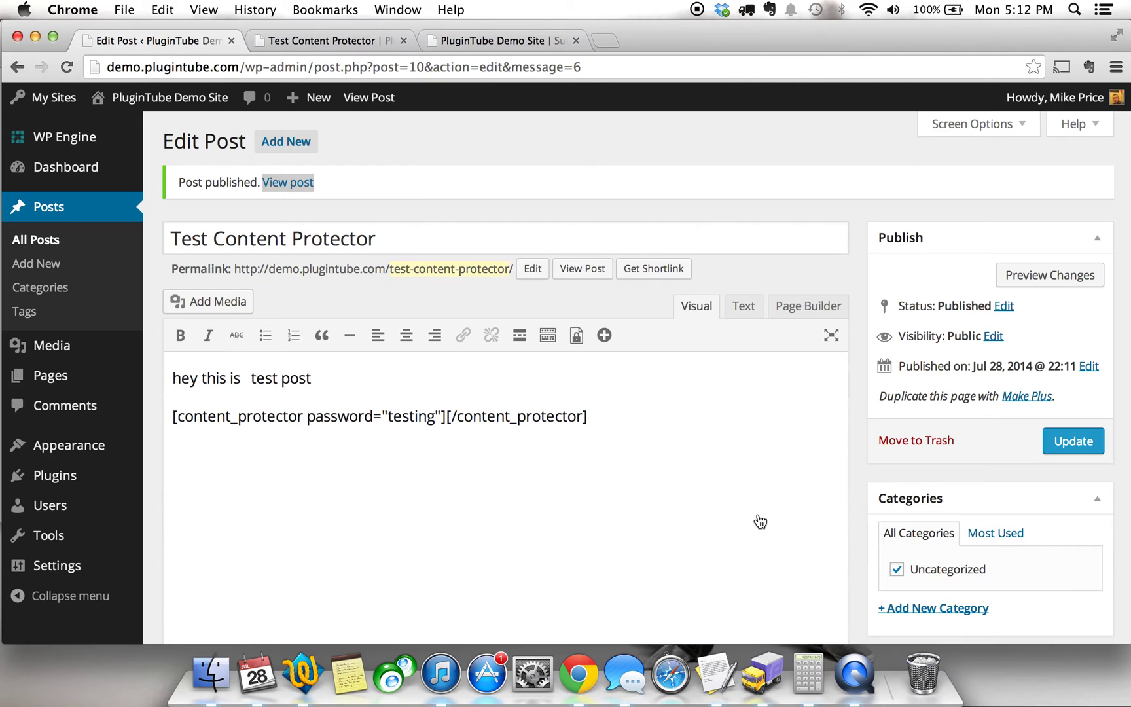
Clear the stray test text and type 'hey testing private content' inside the shortcode tags.
{"action": "type", "text": "dfjdfkj"}
{"action": "key", "text": "Return"}
{"action": "type", "text": "jlsdkfjslfj"}
{"action": "left_click", "coordinate": [460, 386]}
{"action": "type", "text": "fs"}
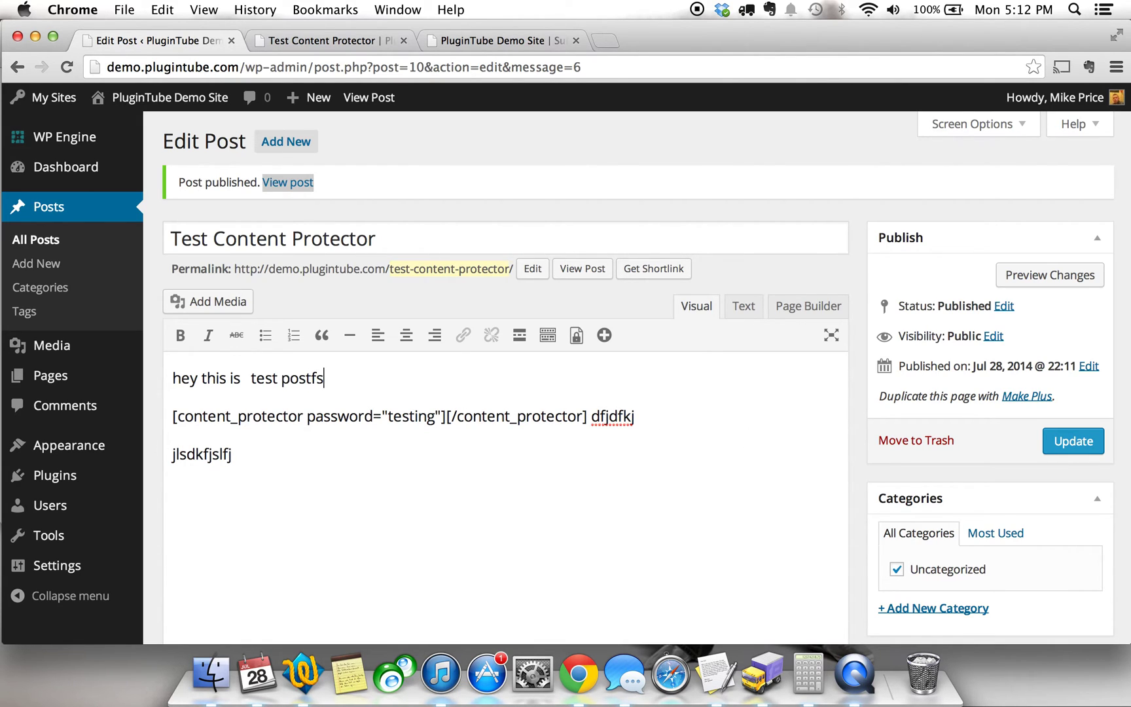
{"action": "left_click_drag", "start_coordinate": [589, 416], "coordinate": [623, 445]}
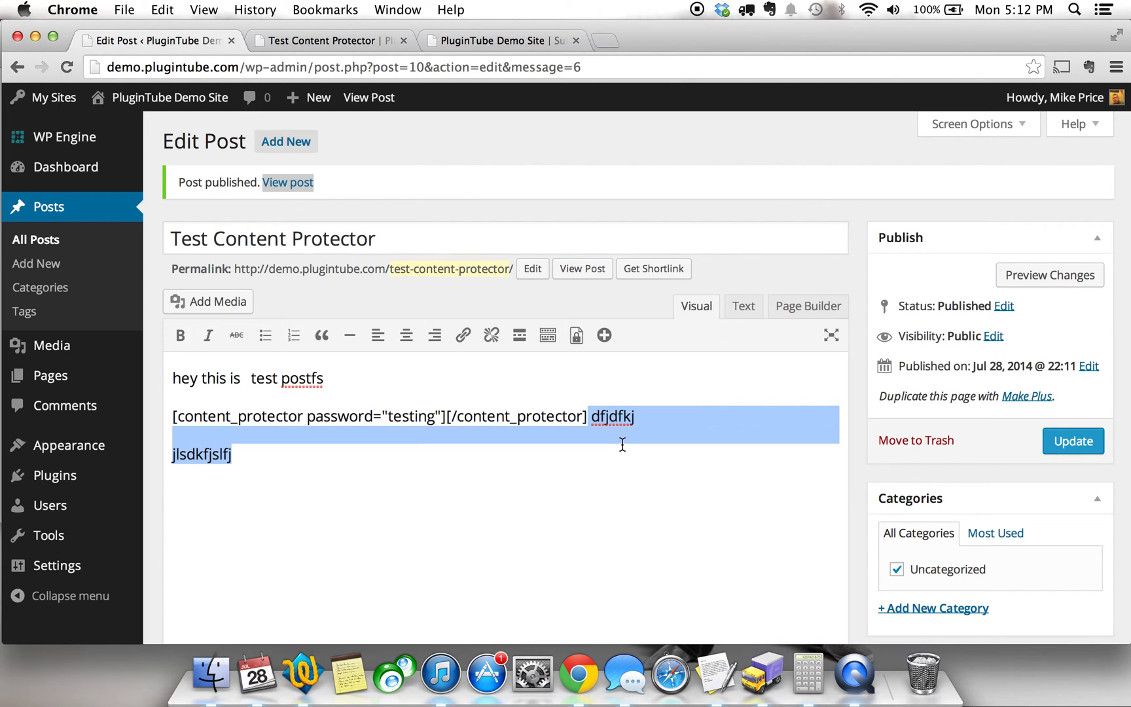
{"action": "key", "text": "BackSpace"}
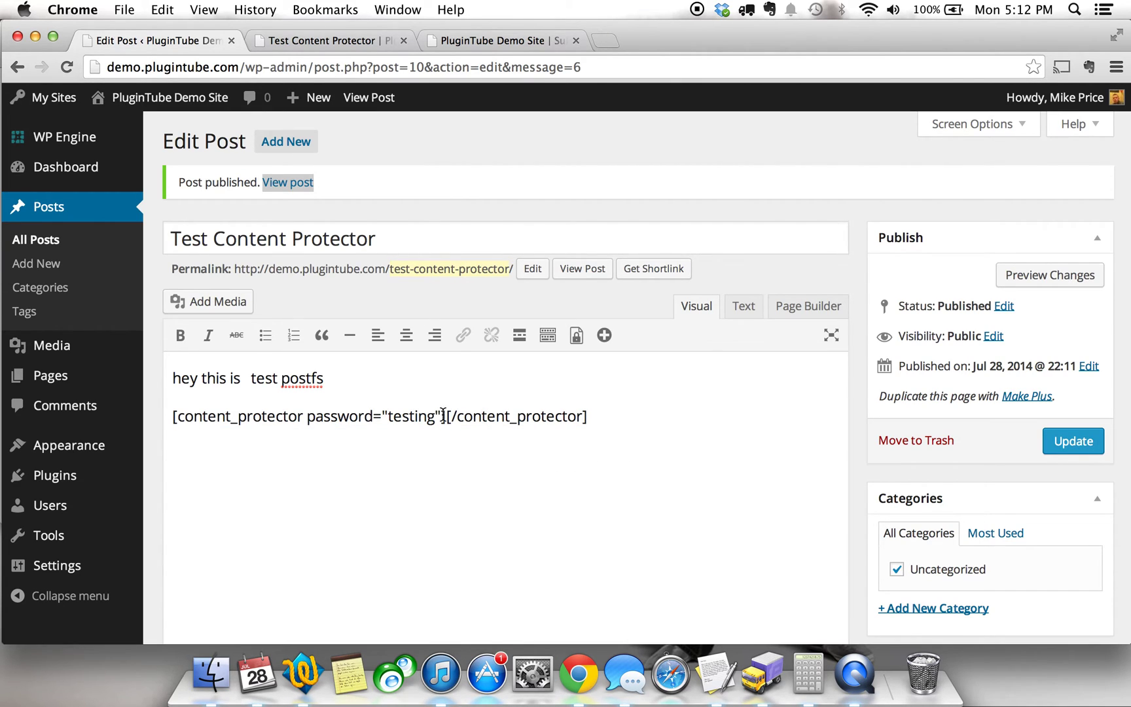
{"action": "left_click", "coordinate": [447, 416]}
{"action": "type", "text": "password=\"testing\"] "}
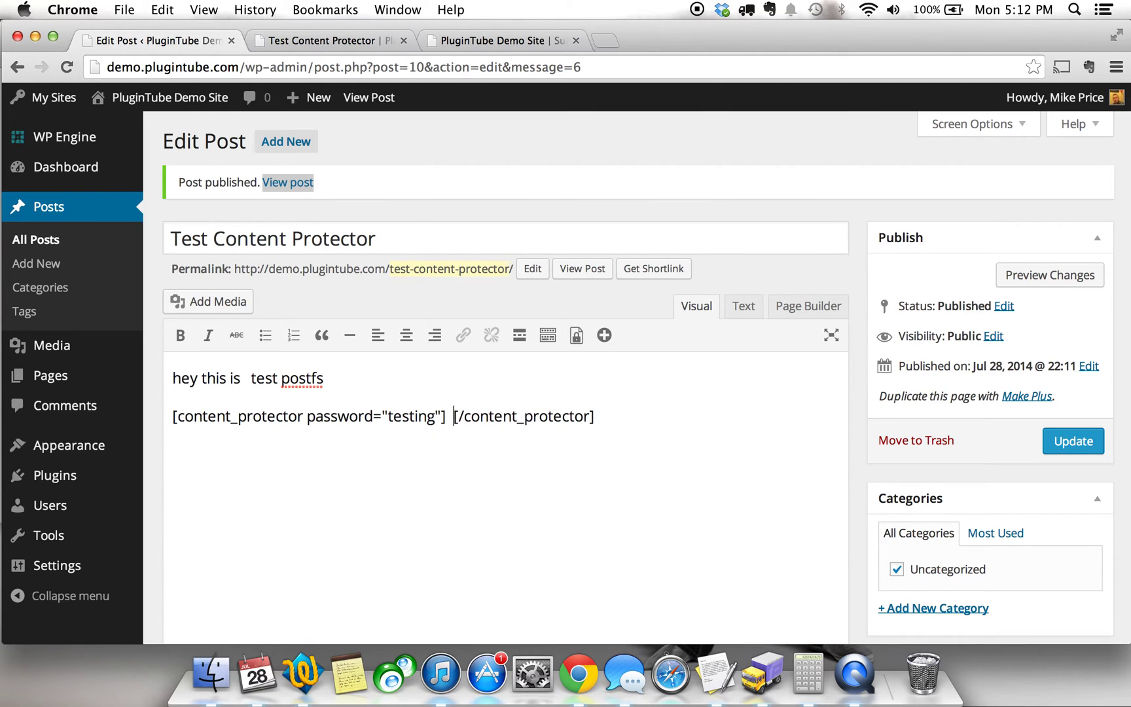
{"action": "type", "text": "hey "}
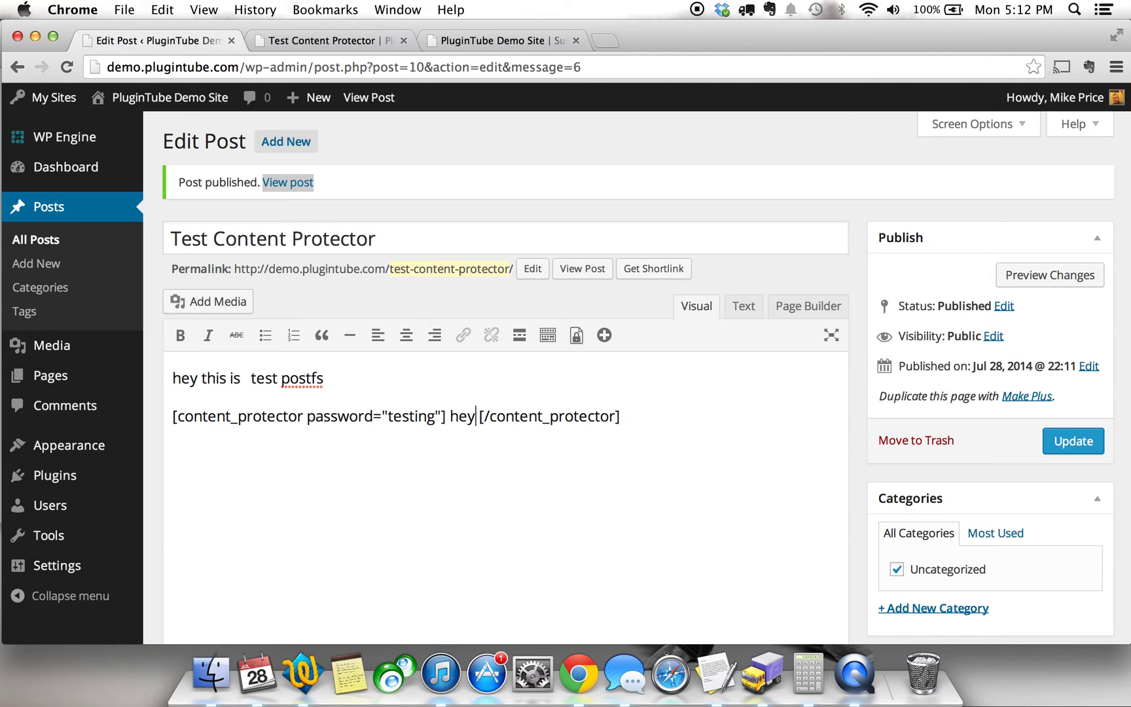
{"action": "type", "text": "testing private "}
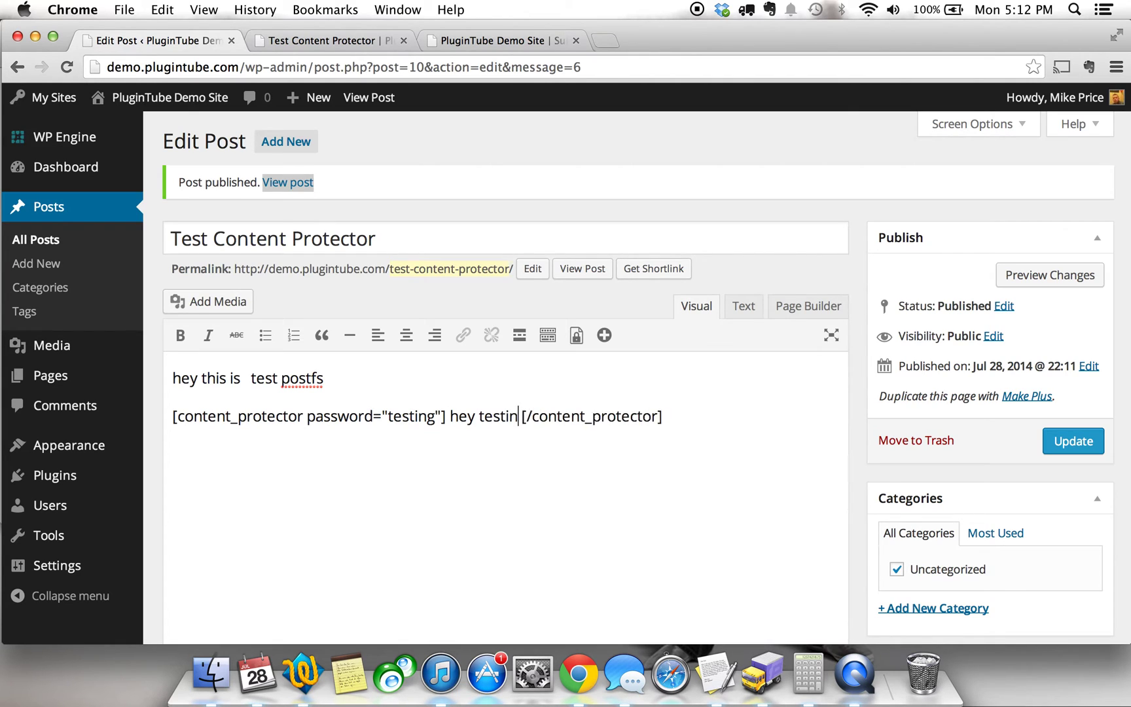
{"action": "type", "text": "content"}
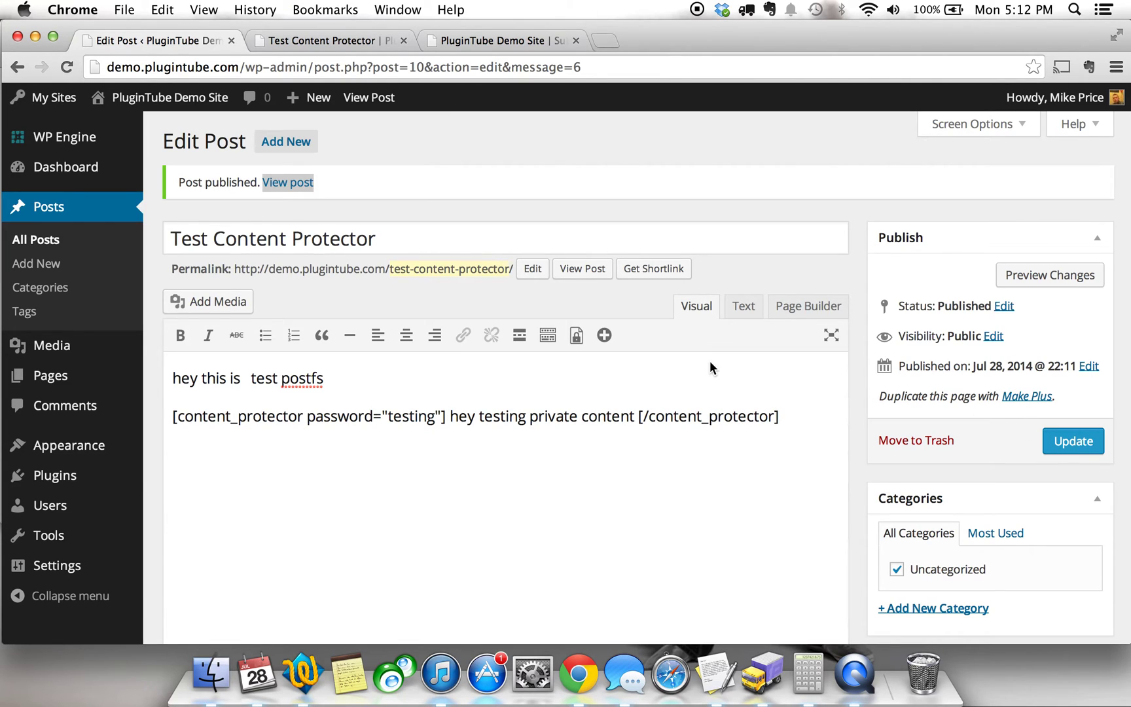
Remove the extra space before the closing tag, update the post, and view it live.
{"action": "key", "text": "Delete"}
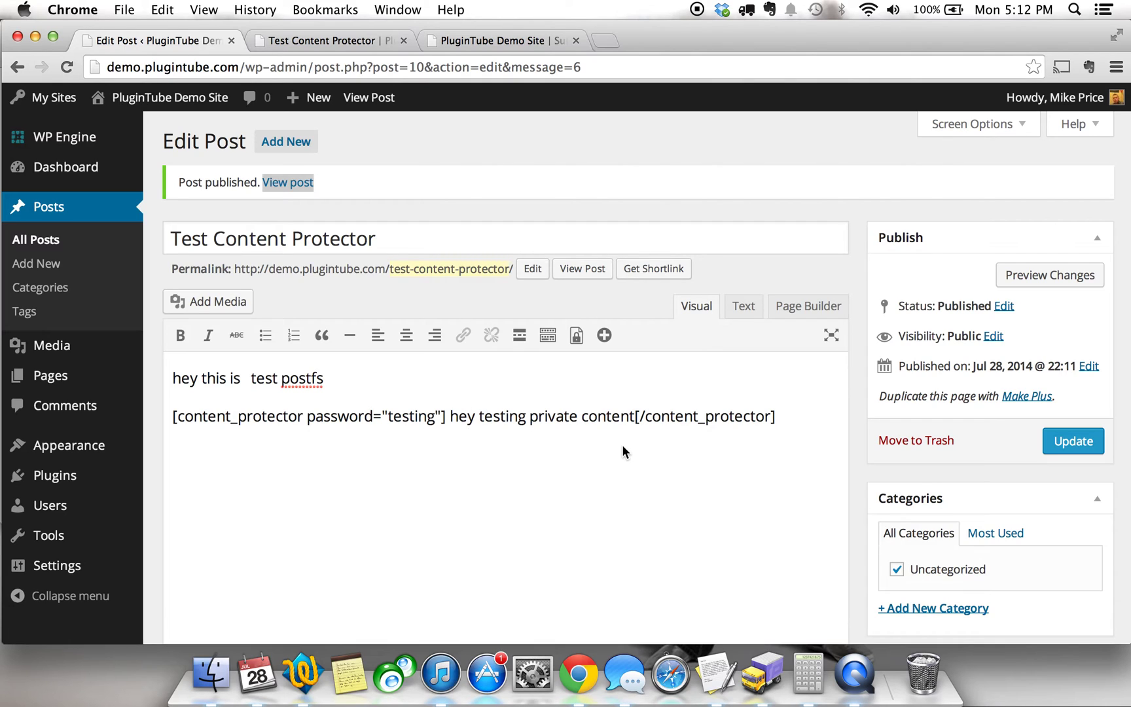
{"action": "left_click", "coordinate": [1086, 438]}
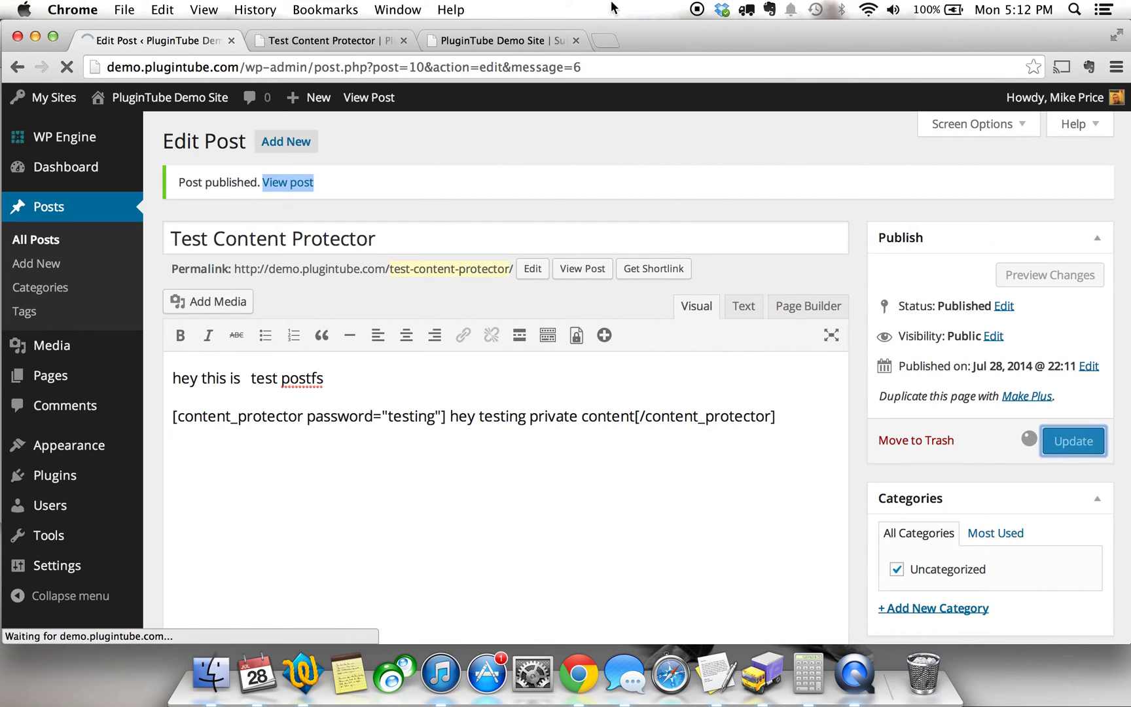
{"action": "left_click", "coordinate": [369, 42]}
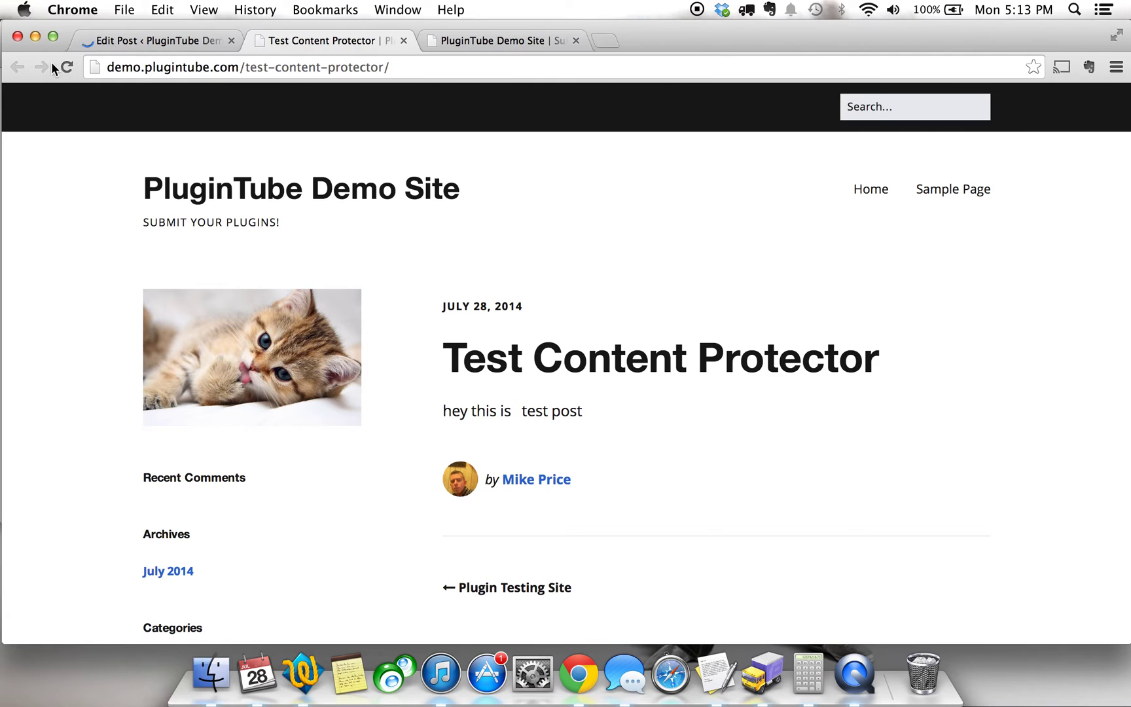
Reload the live post and compare it with the shortcode in the editor.
{"action": "left_click", "coordinate": [67, 67]}
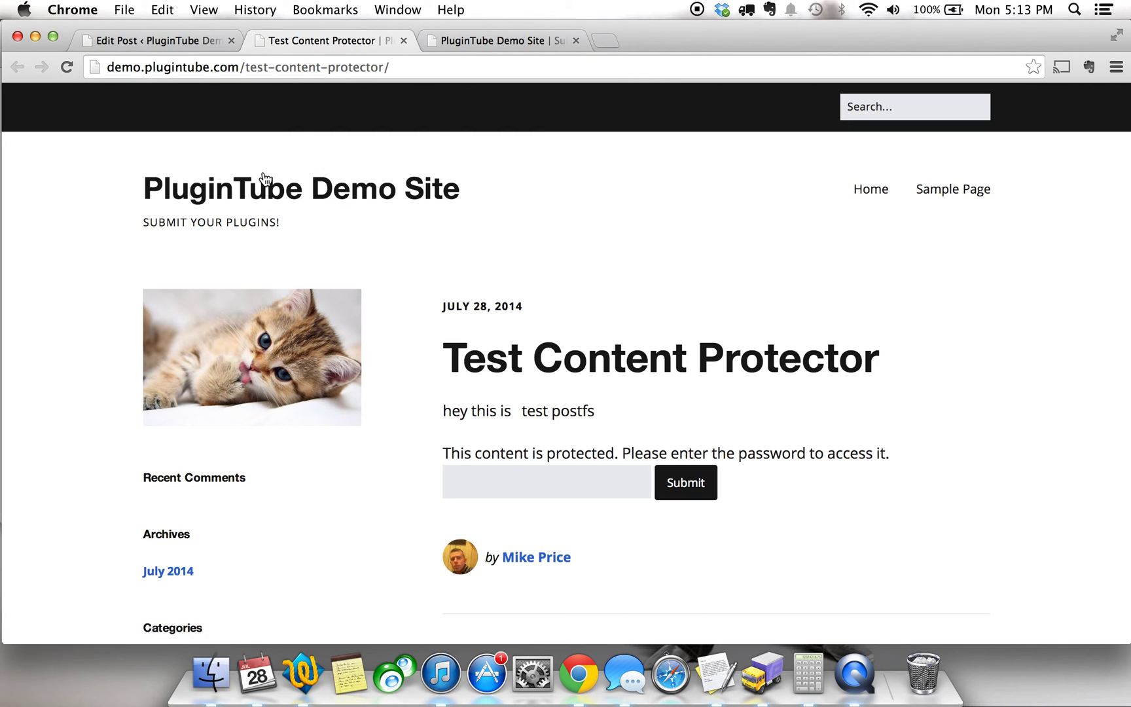
{"action": "scroll", "coordinate": [907, 306], "scroll_direction": "down", "scroll_amount": 1}
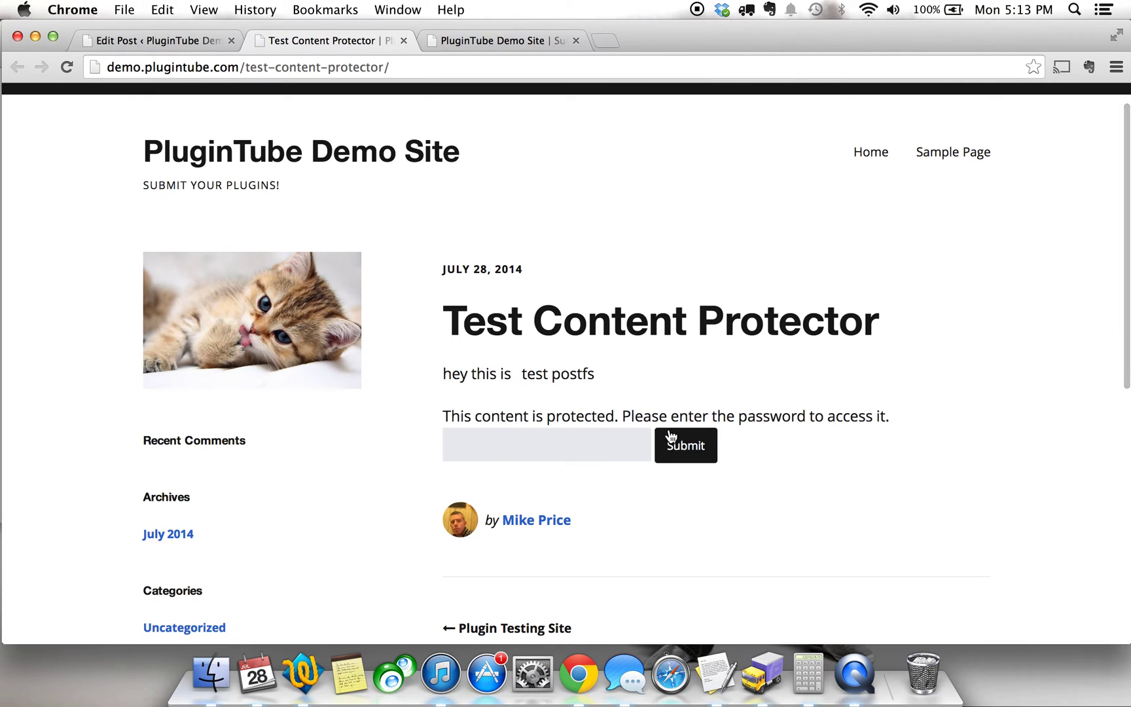
{"action": "left_click", "coordinate": [182, 42]}
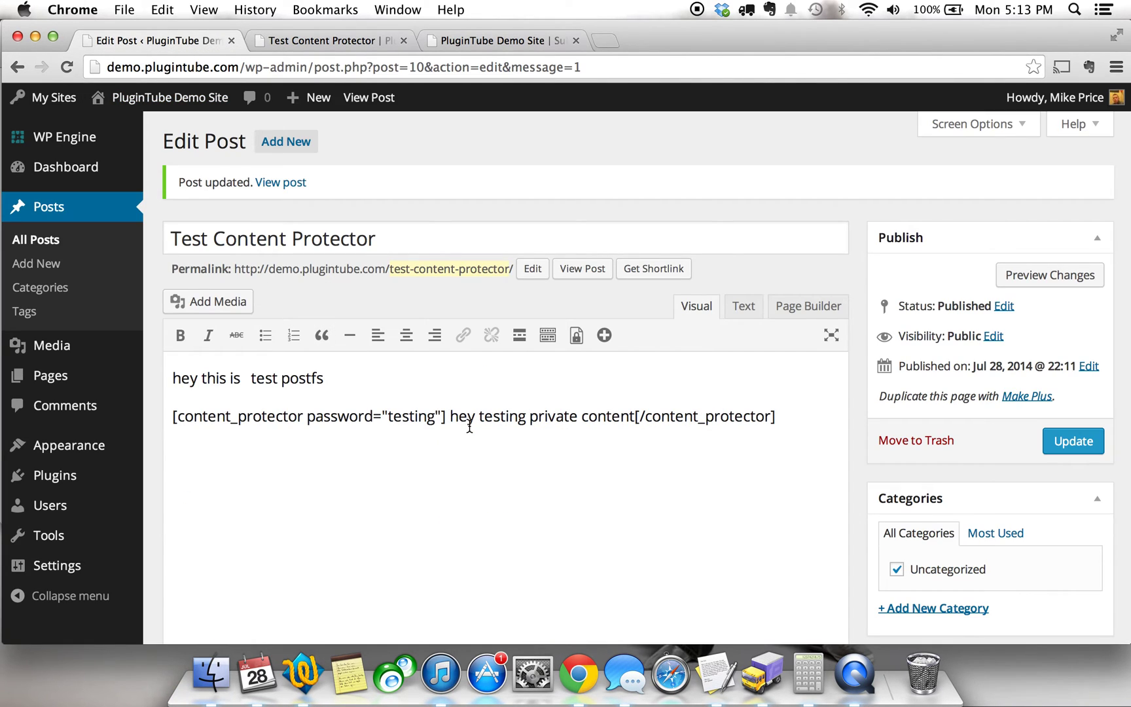
{"action": "left_click", "coordinate": [356, 41]}
Enter the content password on the live post to unlock the protected sentence.
{"action": "left_click", "coordinate": [600, 457]}
{"action": "type", "text": "•••••••"}
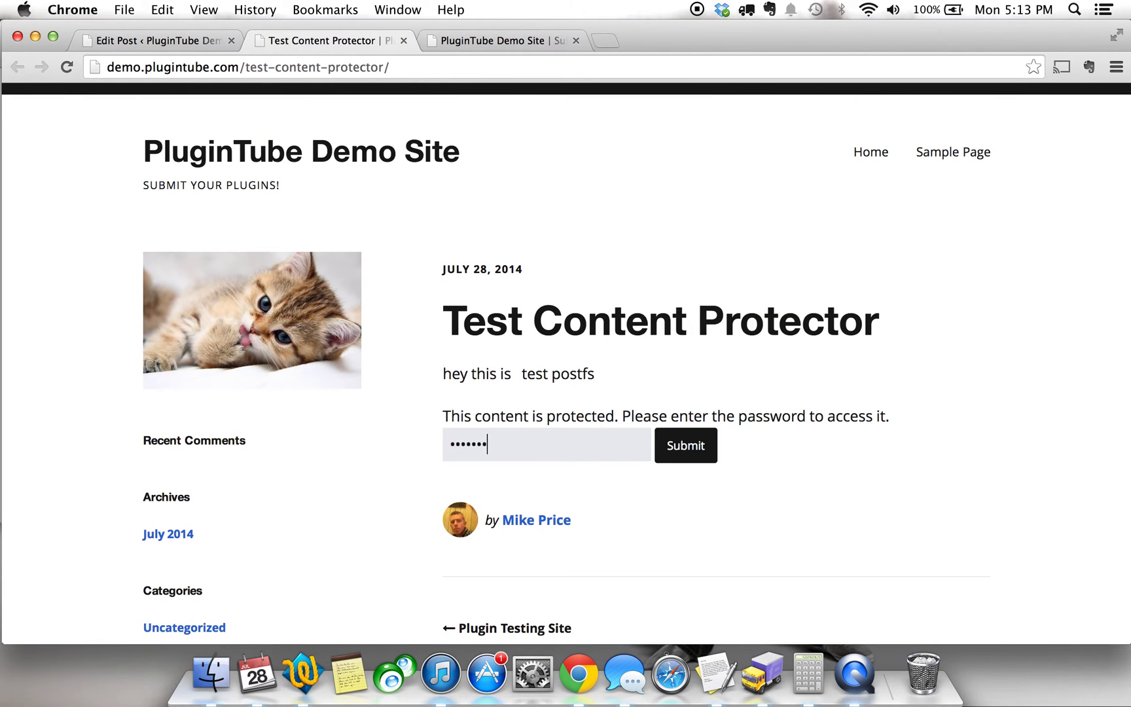
{"action": "left_click", "coordinate": [696, 449]}
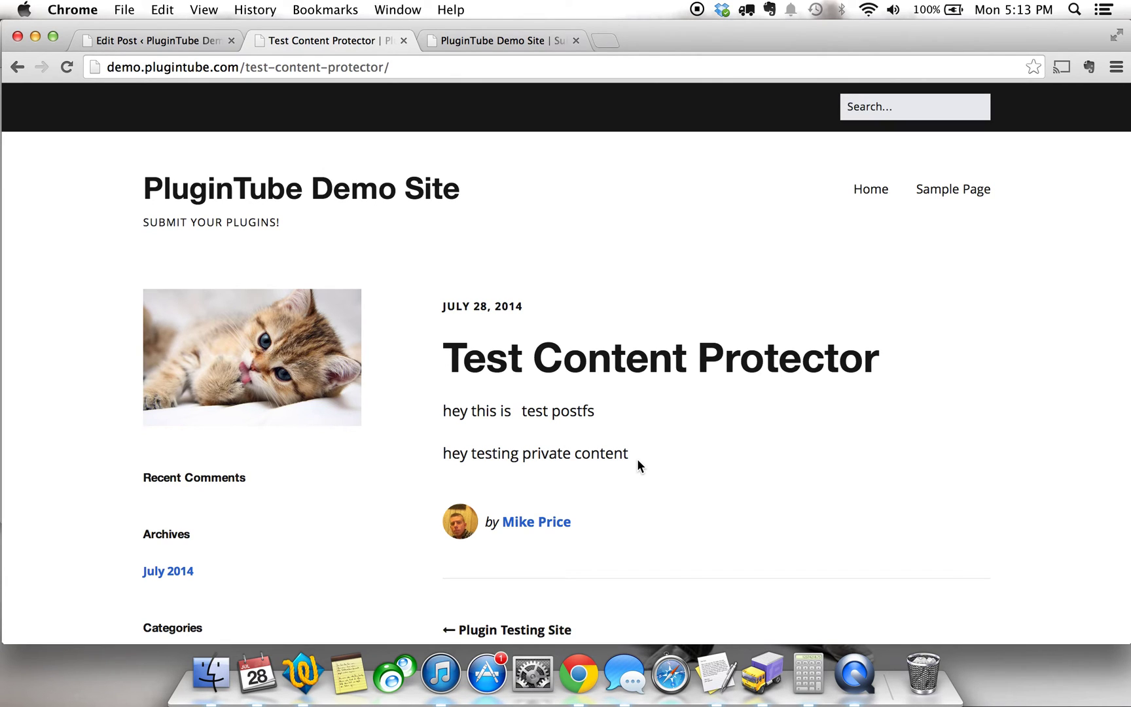
{"action": "left_click", "coordinate": [205, 40]}
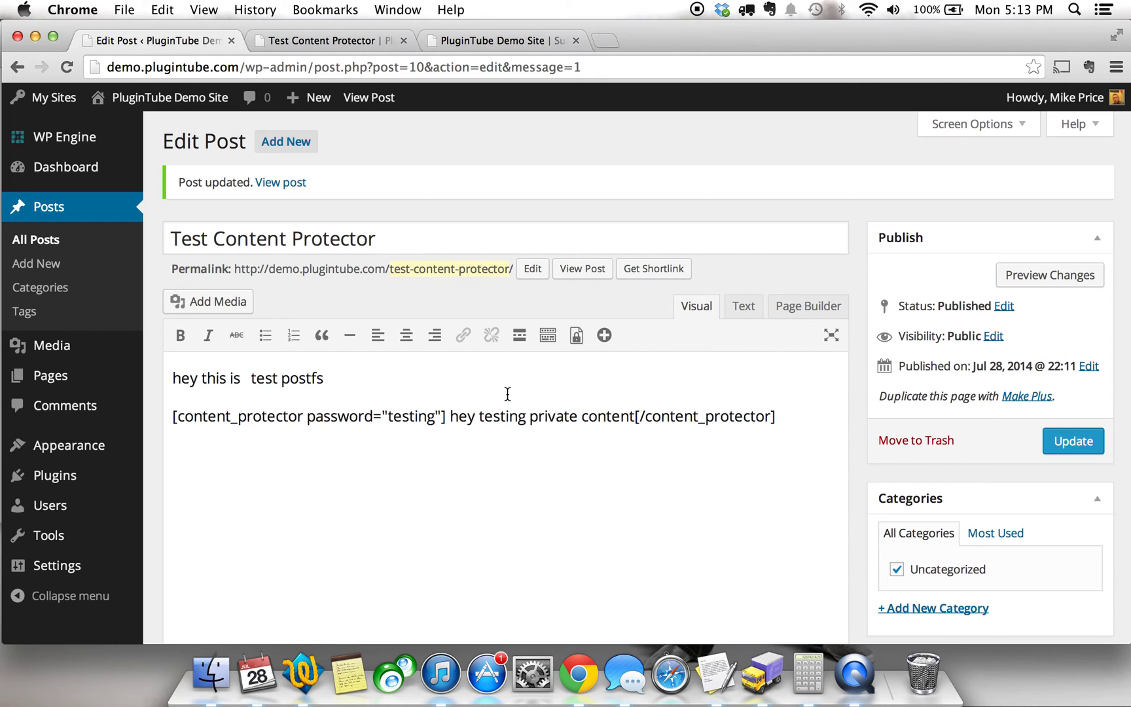
Delete 'hey testing private content' from between the shortcode tags.
{"action": "left_click", "coordinate": [634, 416]}
{"action": "key", "text": "BackSpace"}
{"action": "key", "text": "BackSpace"}
{"action": "key", "text": "BackSpace"}
{"action": "key", "text": "BackSpace"}
{"action": "key", "text": "BackSpace"}
{"action": "key", "text": "BackSpace"}
{"action": "key", "text": "BackSpace"}
{"action": "key", "text": "BackSpace"}
{"action": "key", "text": "BackSpace"}
{"action": "key", "text": "BackSpace"}
{"action": "key", "text": "BackSpace"}
{"action": "key", "text": "BackSpace"}
{"action": "key", "text": "BackSpace"}
{"action": "key", "text": "BackSpace"}
{"action": "key", "text": "BackSpace"}
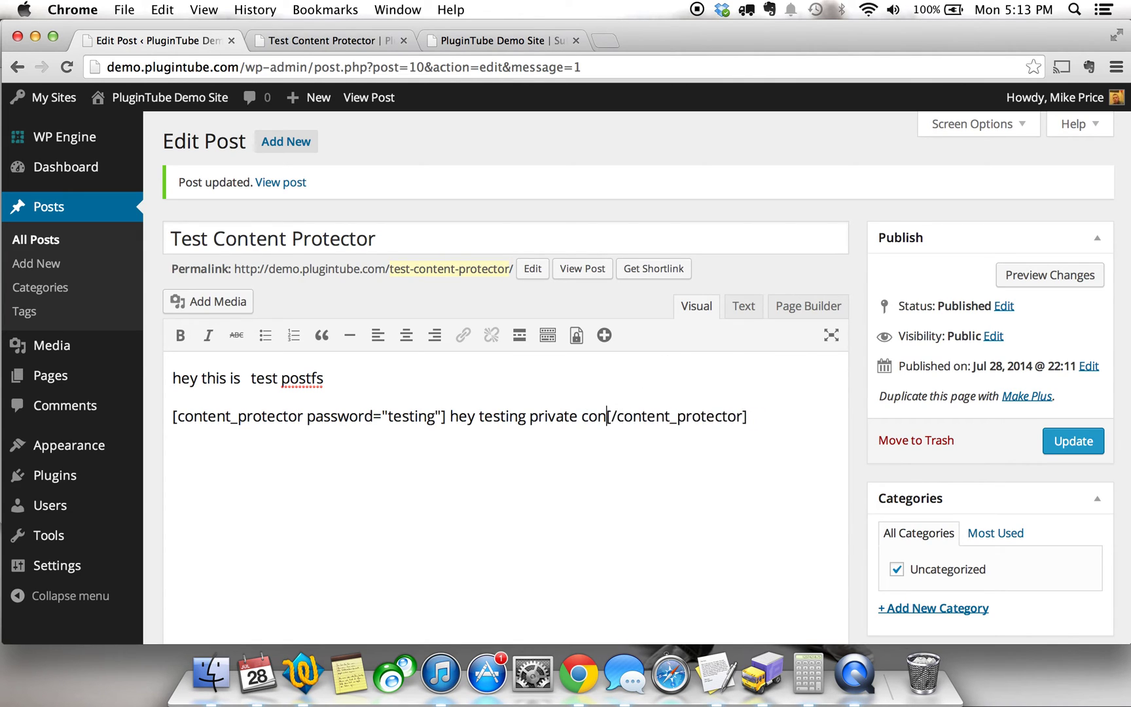
{"action": "key", "text": "BackSpace"}
{"action": "key", "text": "BackSpace"}
{"action": "key", "text": "BackSpace"}
{"action": "key", "text": "BackSpace"}
{"action": "key", "text": "BackSpace"}
{"action": "key", "text": "BackSpace"}
{"action": "key", "text": "BackSpace"}
{"action": "key", "text": "BackSpace"}
{"action": "key", "text": "BackSpace"}
{"action": "key", "text": "BackSpace"}
{"action": "key", "text": "BackSpace"}
{"action": "key", "text": "BackSpace"}
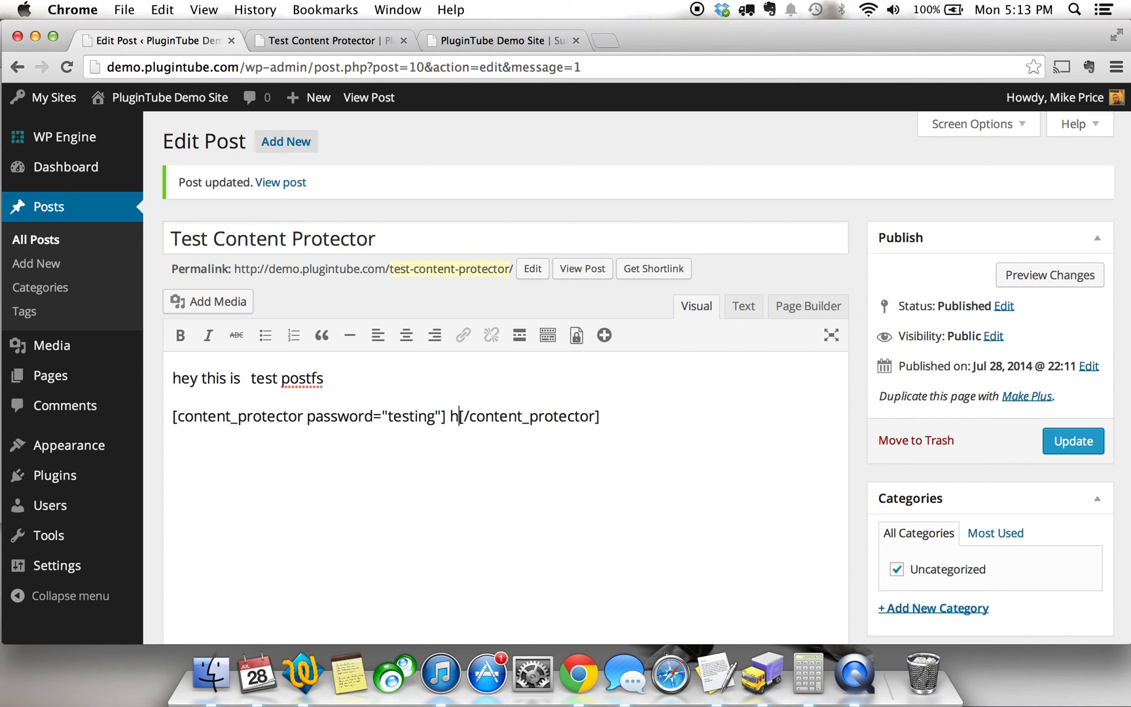
{"action": "left_click", "coordinate": [240, 303]}
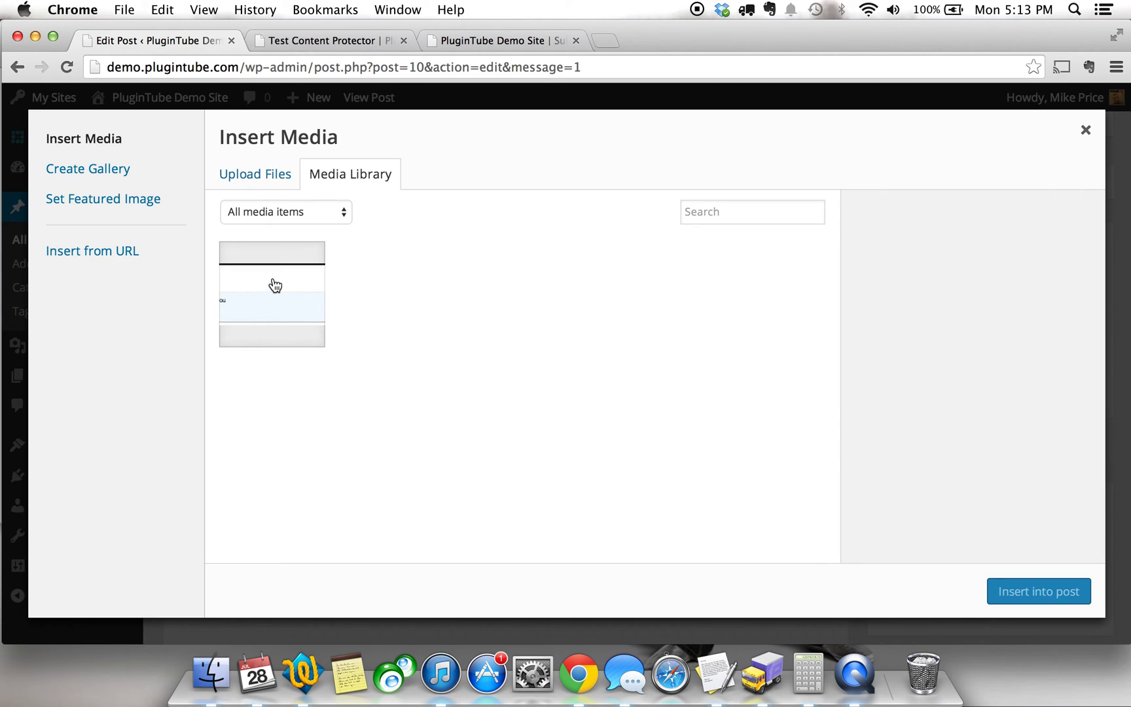
Insert Screen-Shot-2014-07-21-at-9.46.57-AM.png from the Media Library and update the post.
{"action": "left_click", "coordinate": [278, 288]}
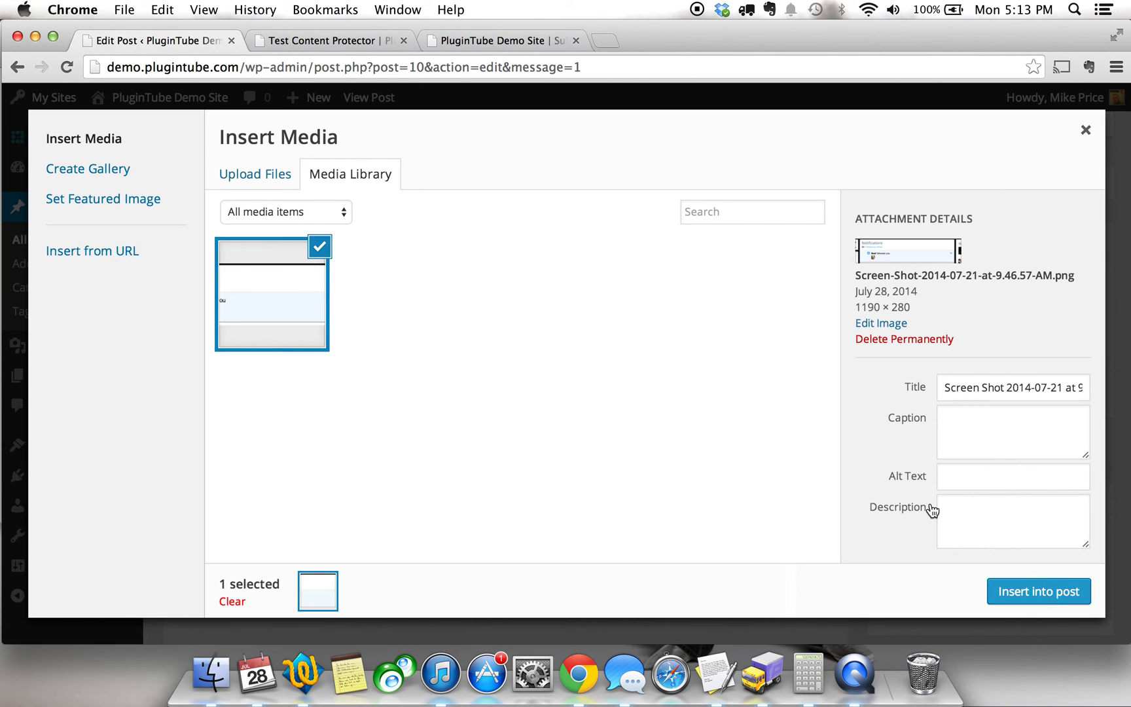
{"action": "left_click", "coordinate": [992, 597]}
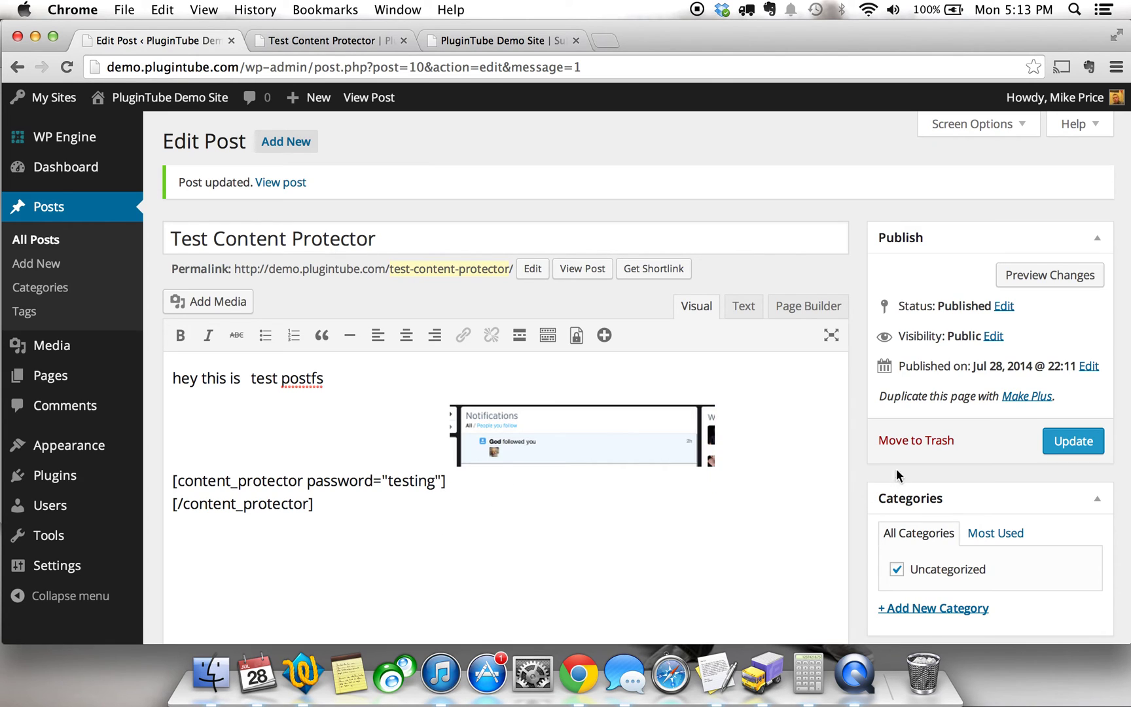
{"action": "left_click", "coordinate": [1051, 459]}
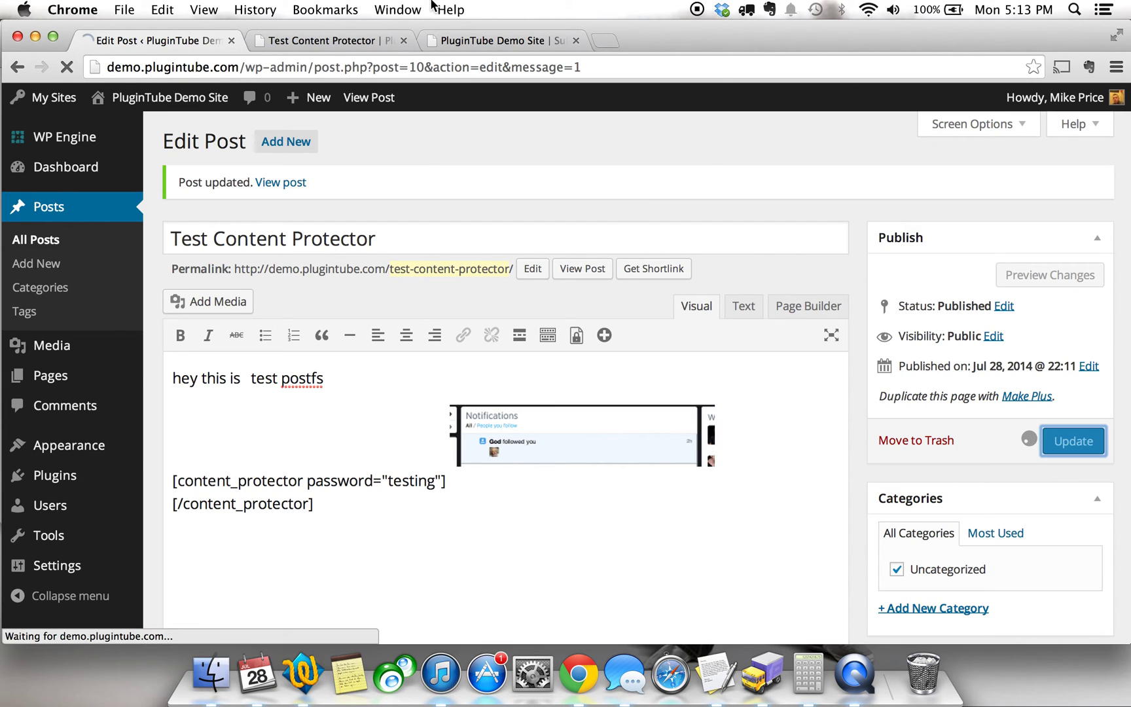
Reload the live post and submit the content password to reveal the protected screenshot.
{"action": "left_click", "coordinate": [301, 40]}
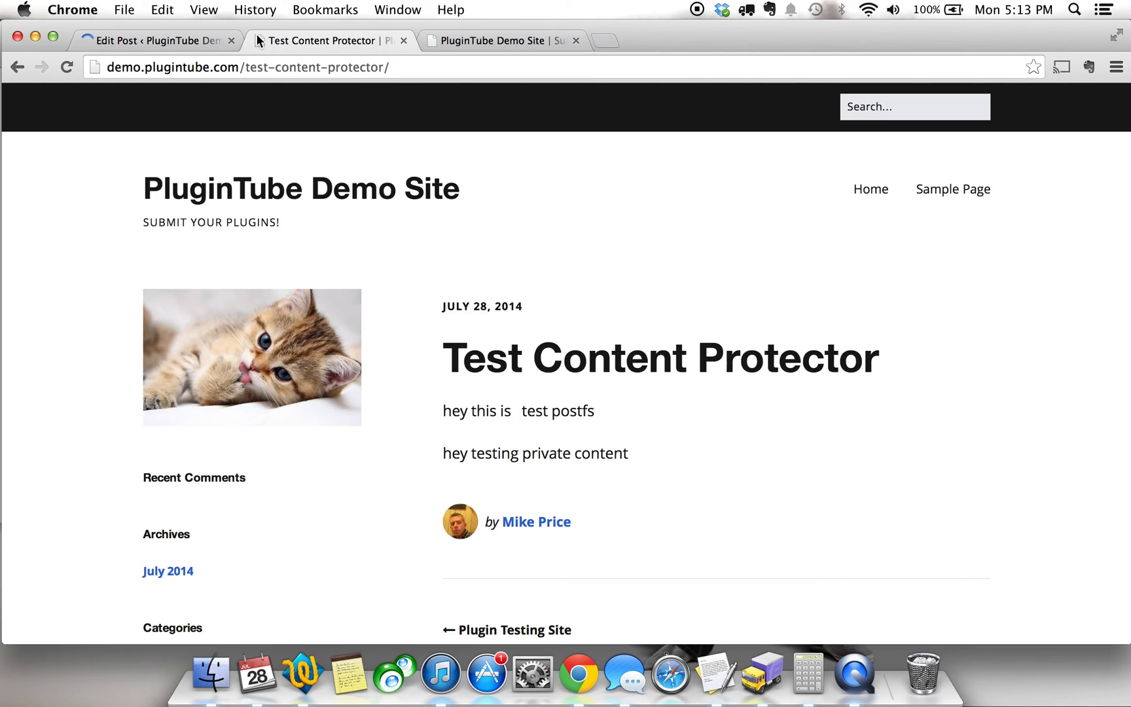
{"action": "left_click", "coordinate": [67, 67]}
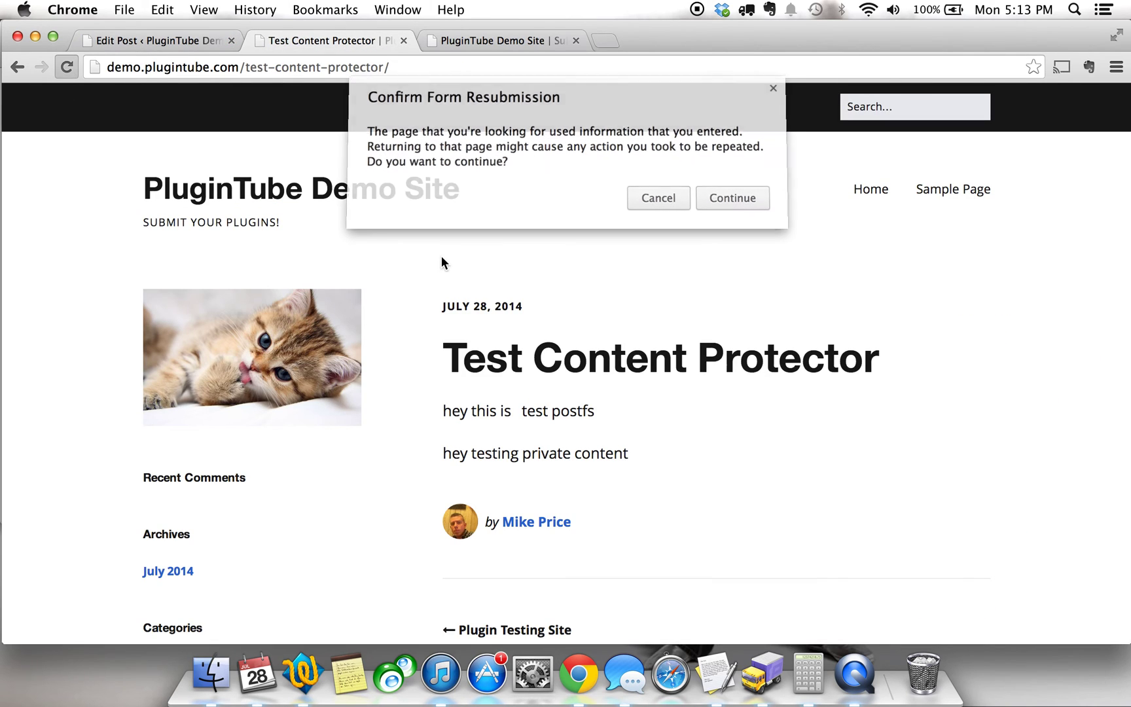
{"action": "left_click", "coordinate": [754, 195]}
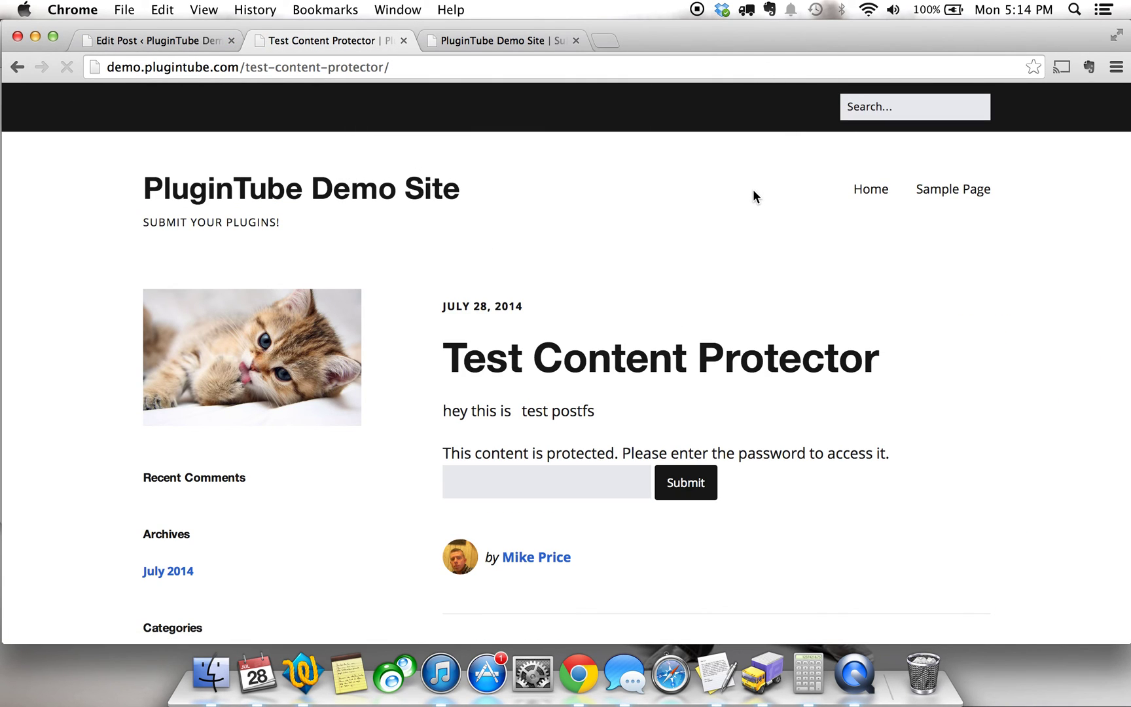
{"action": "left_click", "coordinate": [621, 490]}
{"action": "type", "text": "123456789"}
{"action": "left_click", "coordinate": [697, 496]}
{"action": "scroll", "coordinate": [779, 321], "scroll_direction": "down", "scroll_amount": 1}
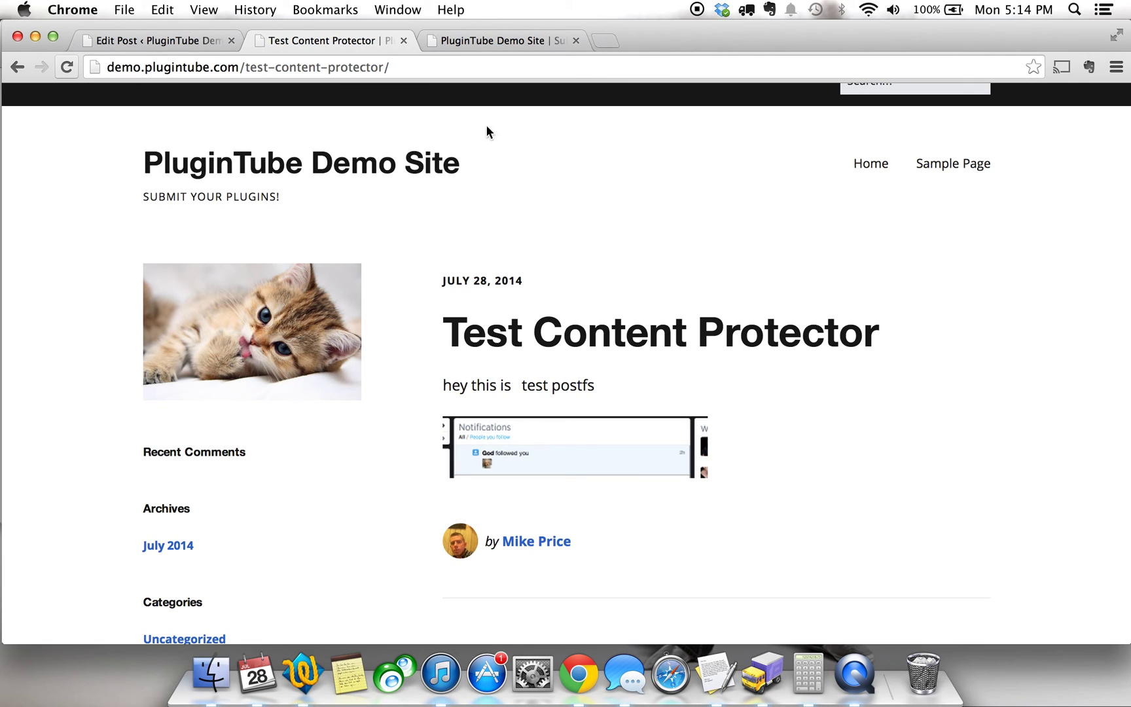
Go back to the Edit Post tab showing the screenshot above the empty shortcode.
{"action": "left_click", "coordinate": [160, 41]}
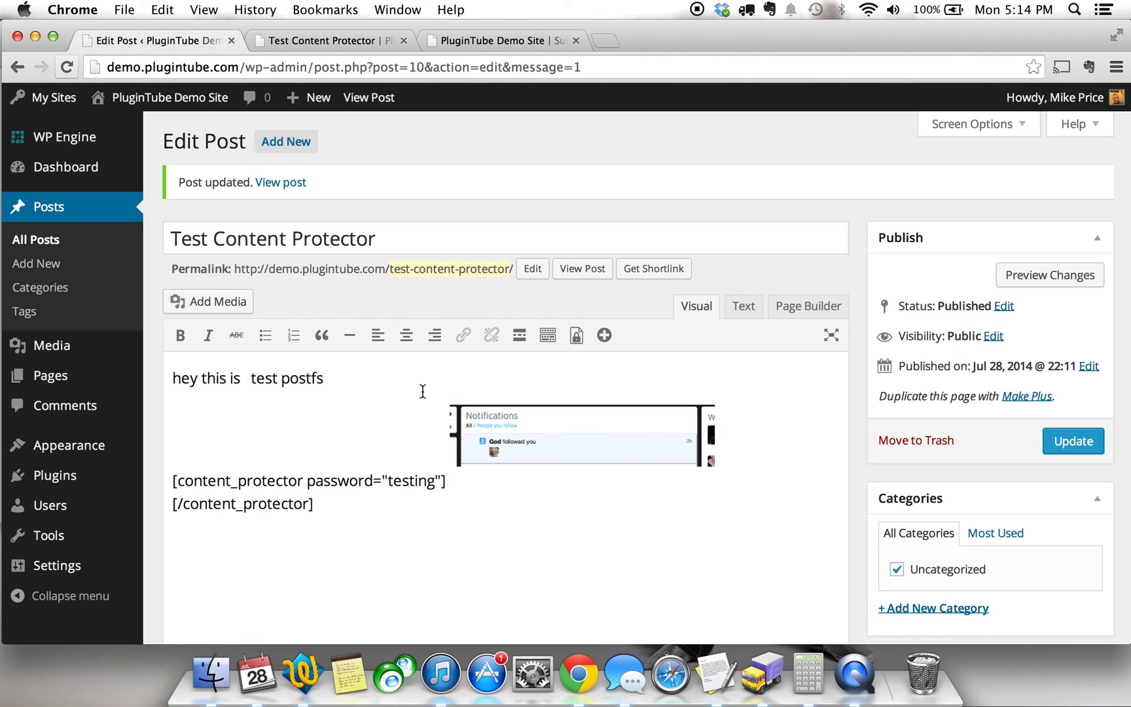